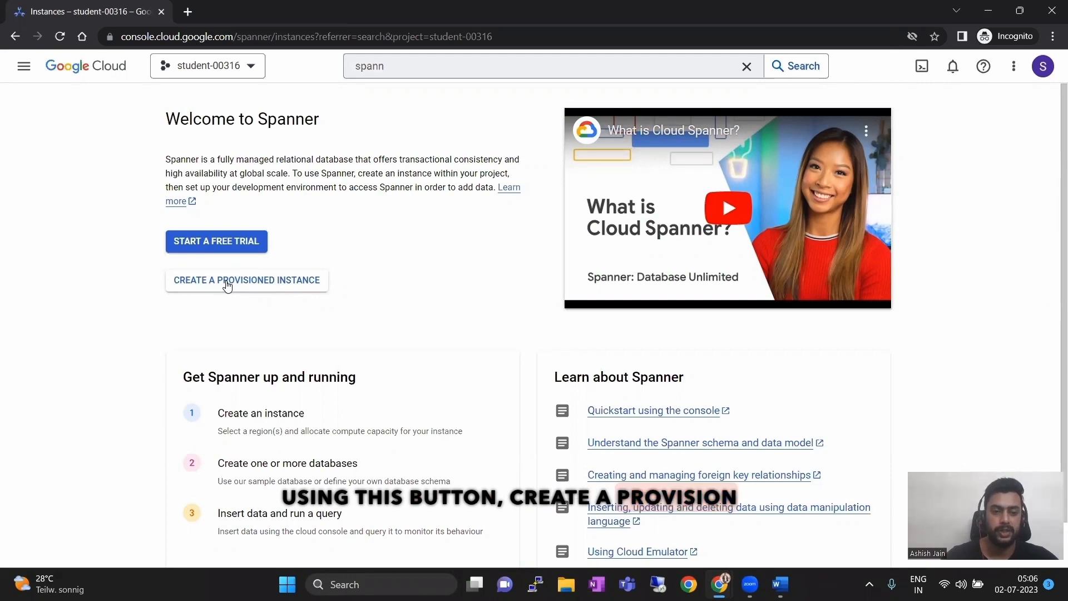
Start a new provisioned Spanner instance and name it simply-clouded-admin.
left_click(226, 283)
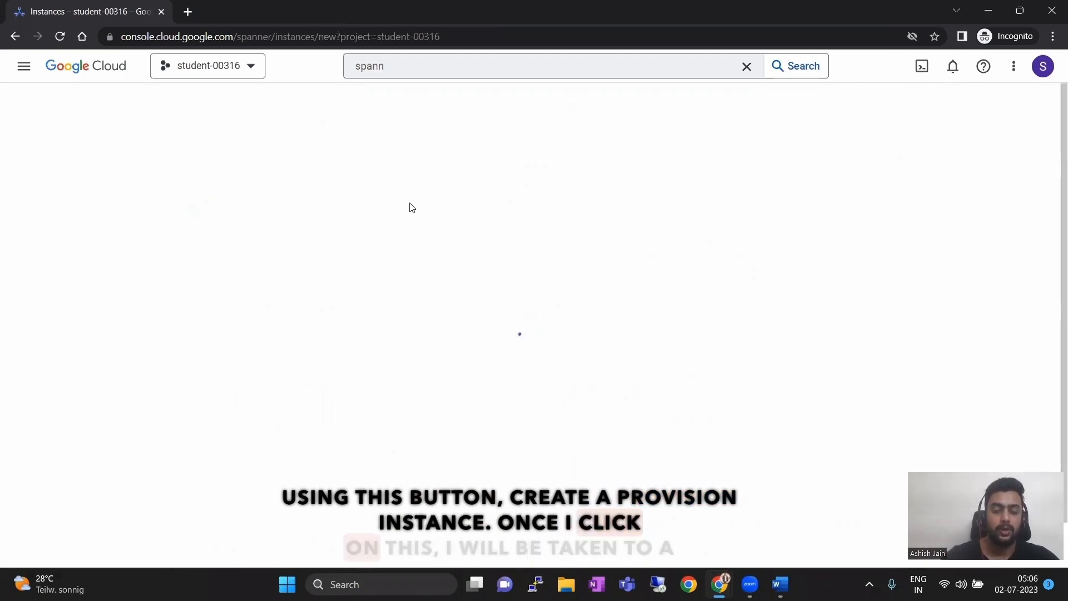
left_click(748, 68)
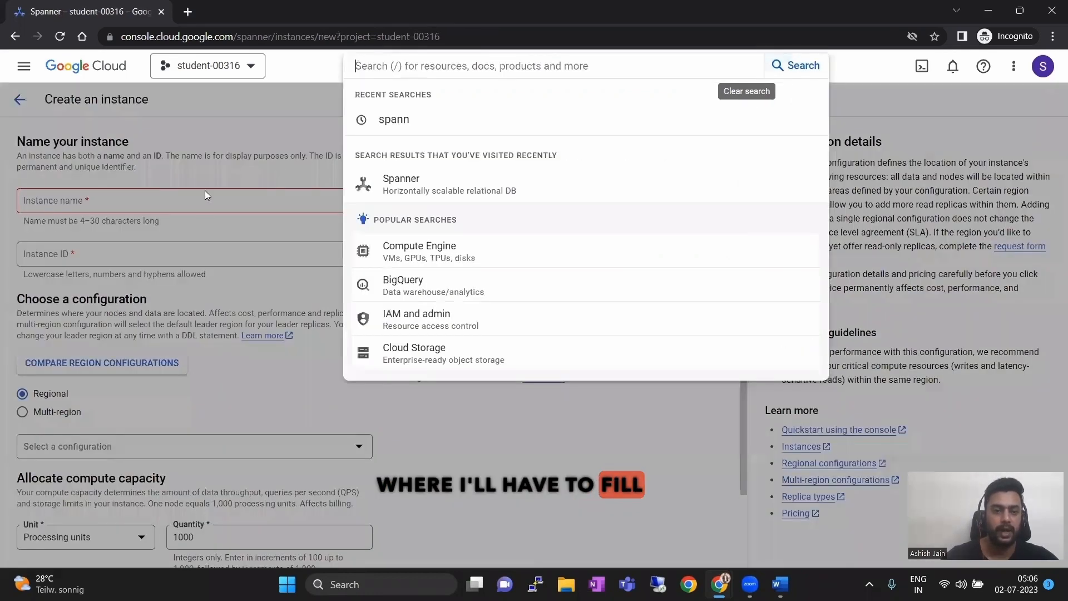
left_click(181, 201)
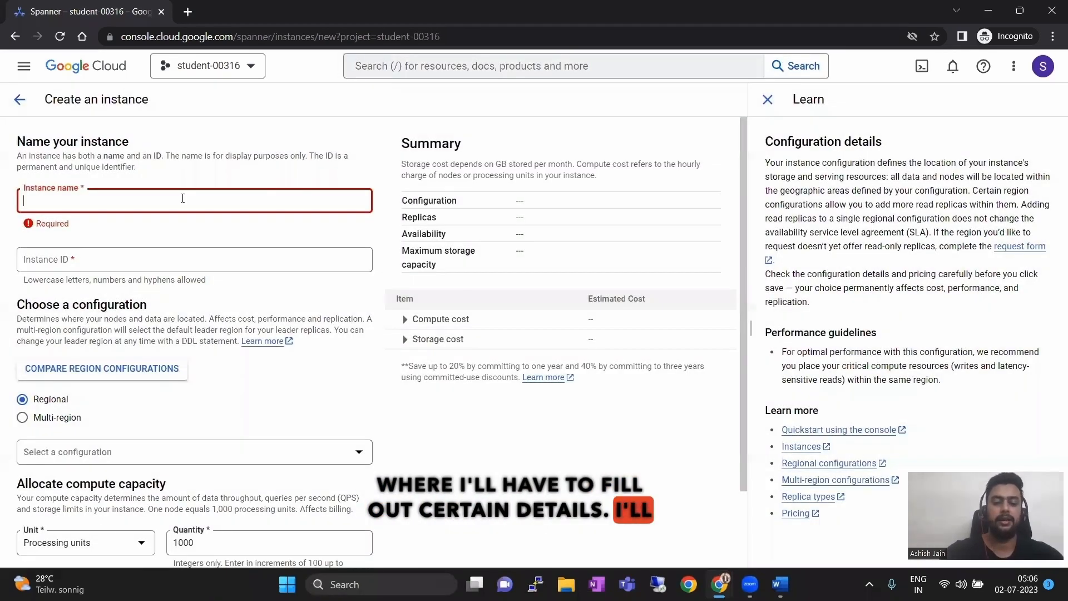
type("simply-cl")
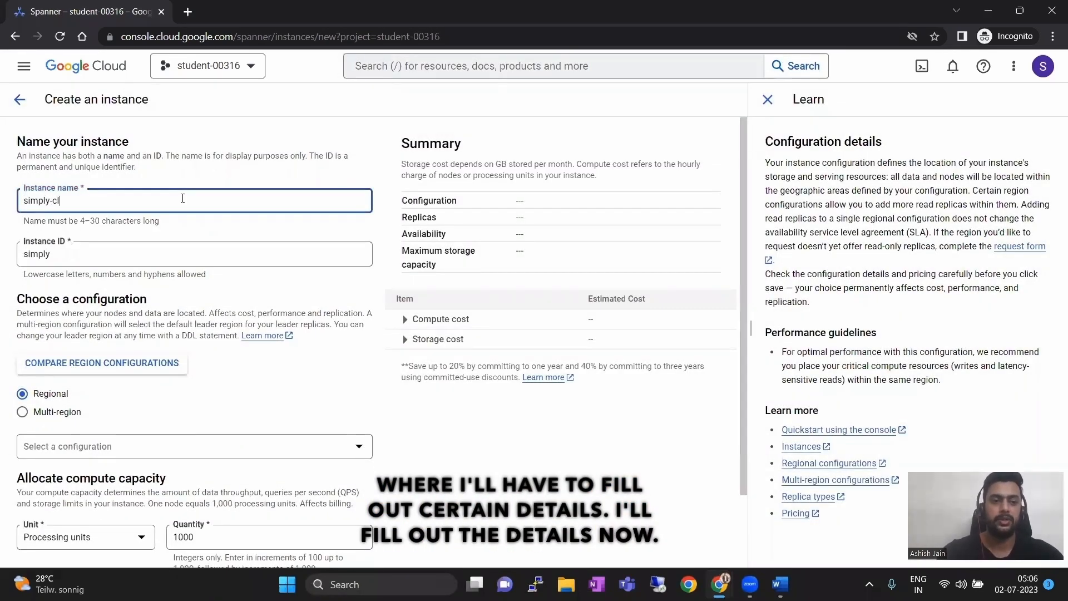
type("ouded-admin")
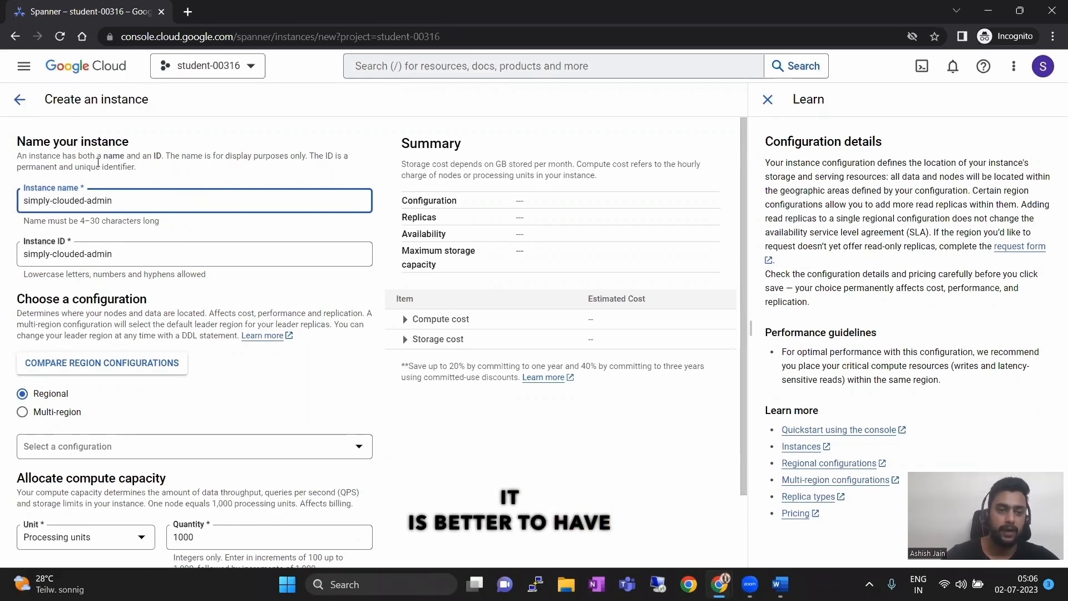
double_click(88, 166)
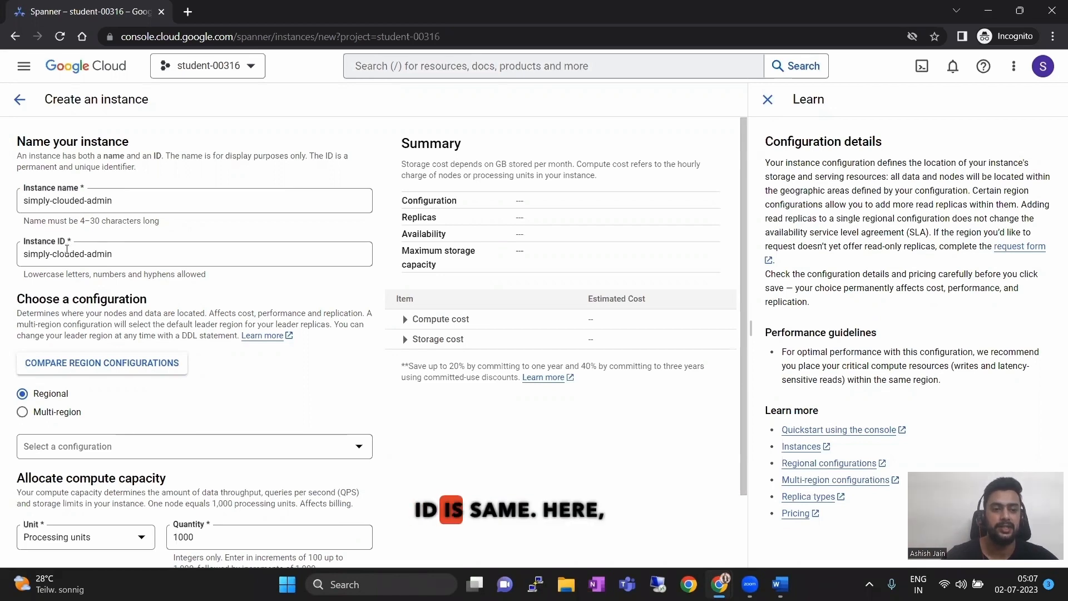
left_click(68, 201)
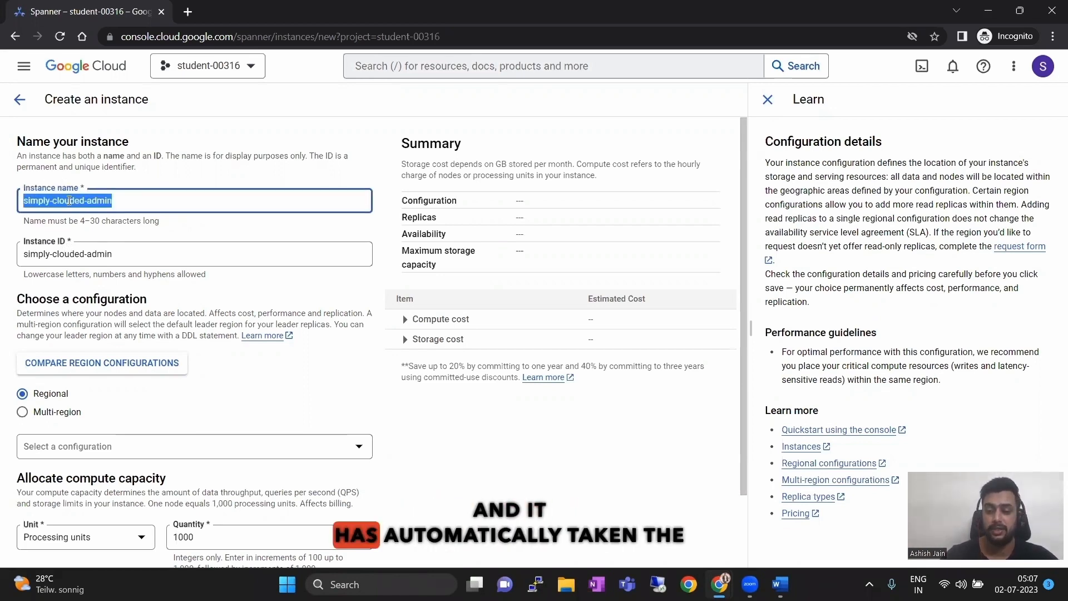
left_click(249, 402)
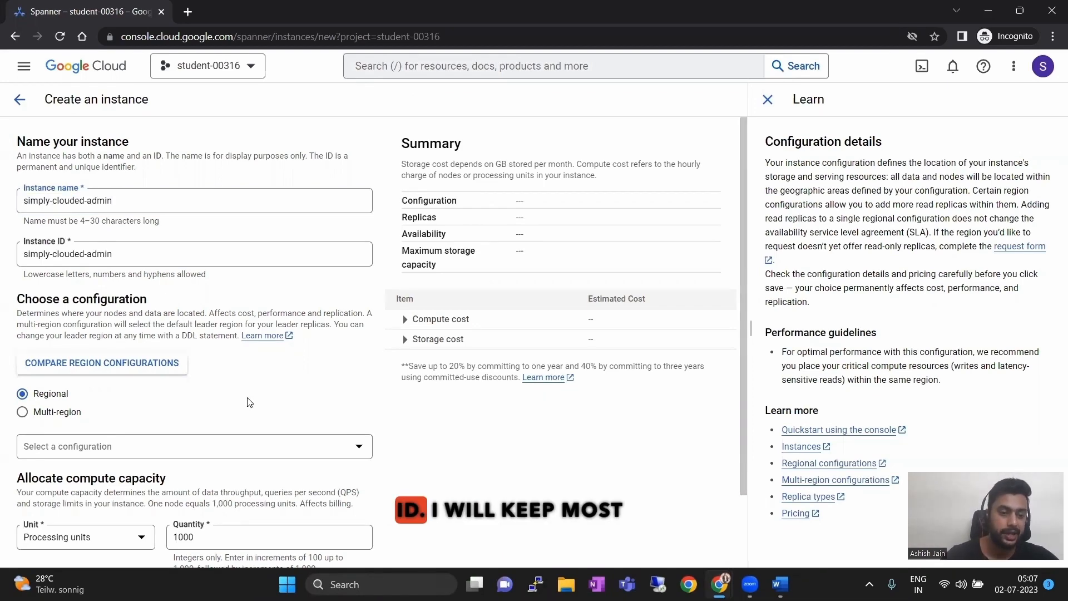
Set the compute capacity quantity to 100 processing units and try to create the instance.
scroll(94, 339, "down", 2)
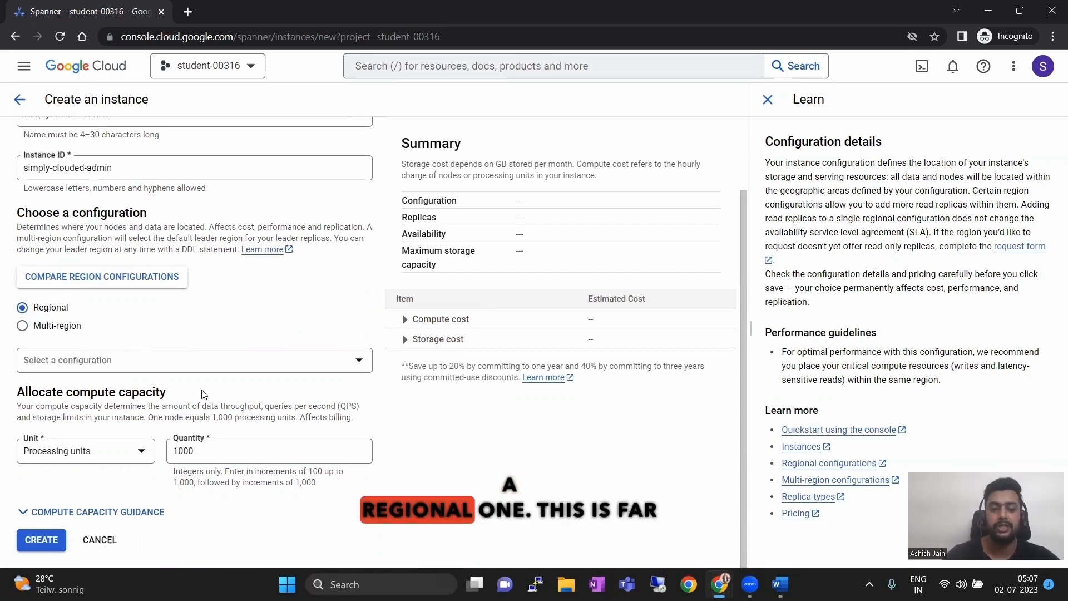
left_click(205, 451)
key("BackSpace")
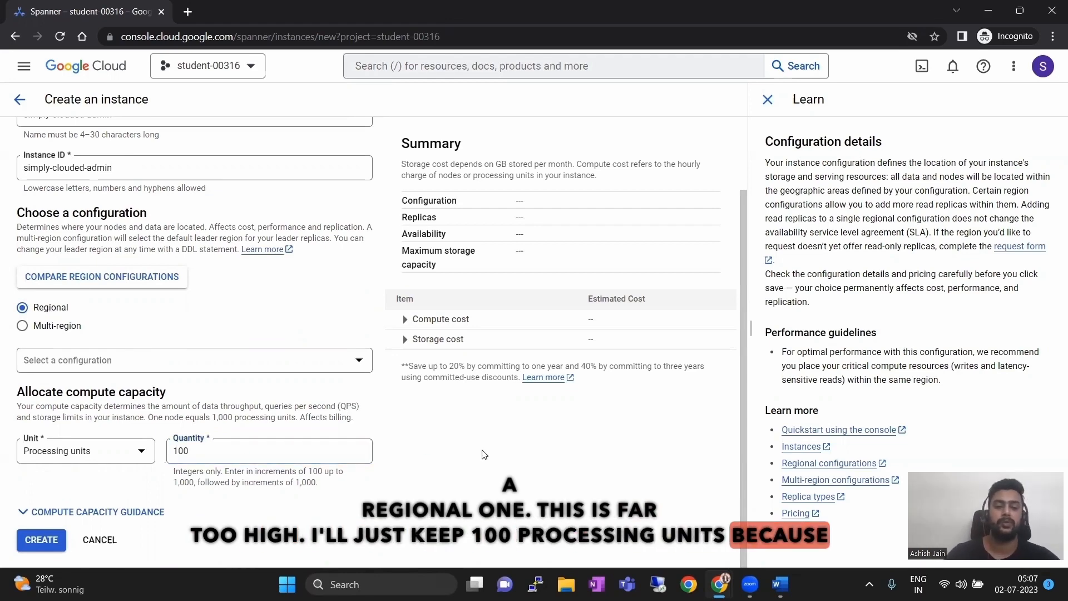
scroll(482, 454, "up", 2)
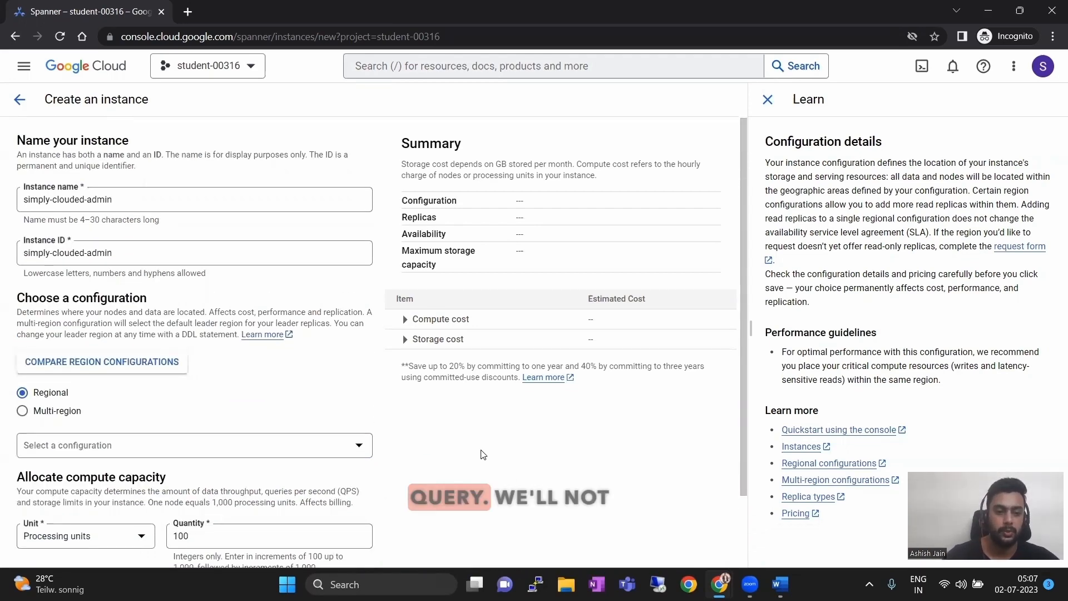
scroll(482, 453, "down", 2)
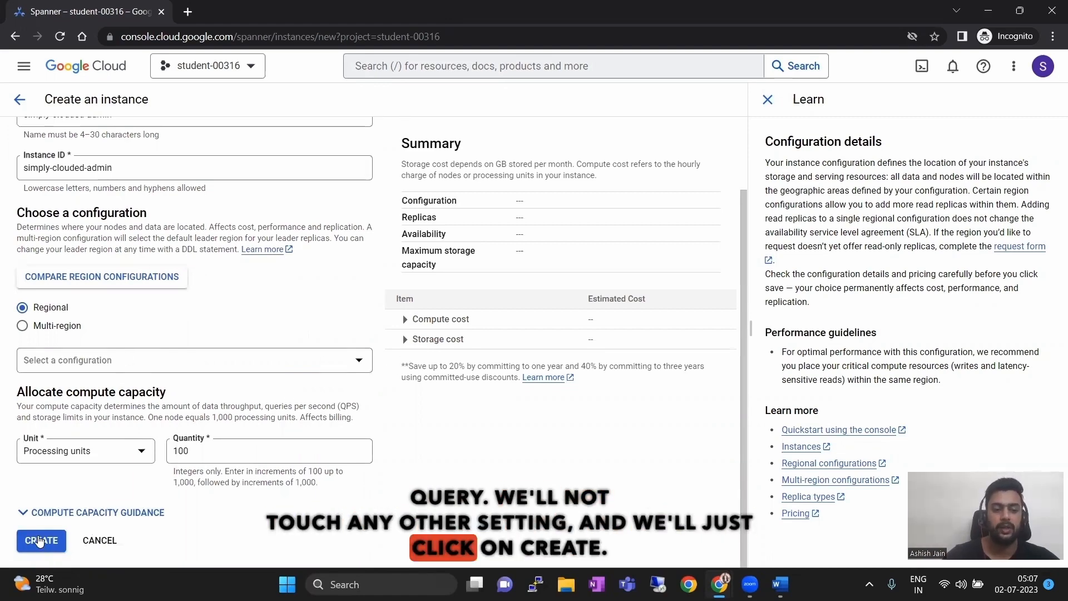
left_click(40, 540)
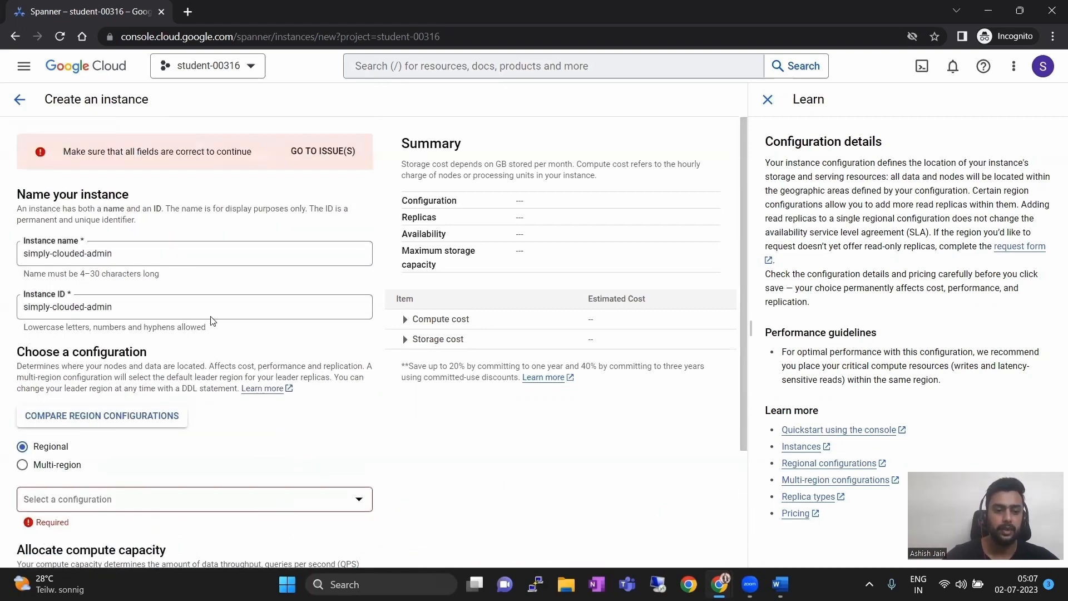
Choose the regional configuration us-central1 (Iowa) and create the instance.
scroll(210, 321, "down", 3)
left_click(106, 342)
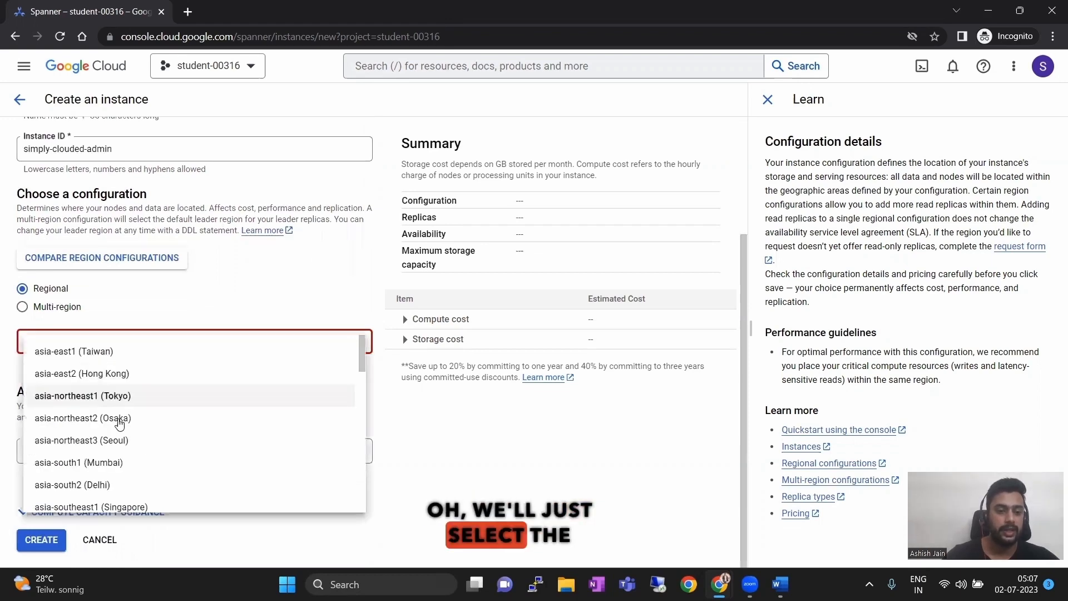
scroll(119, 424, "down", 10)
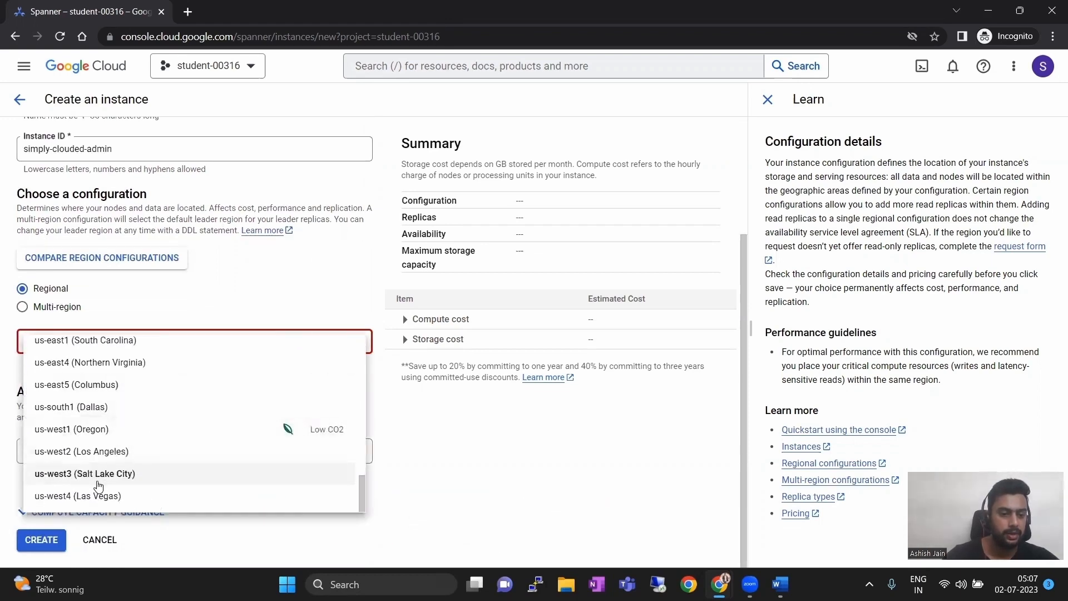
scroll(92, 434, "up", 5)
scroll(93, 437, "down", 5)
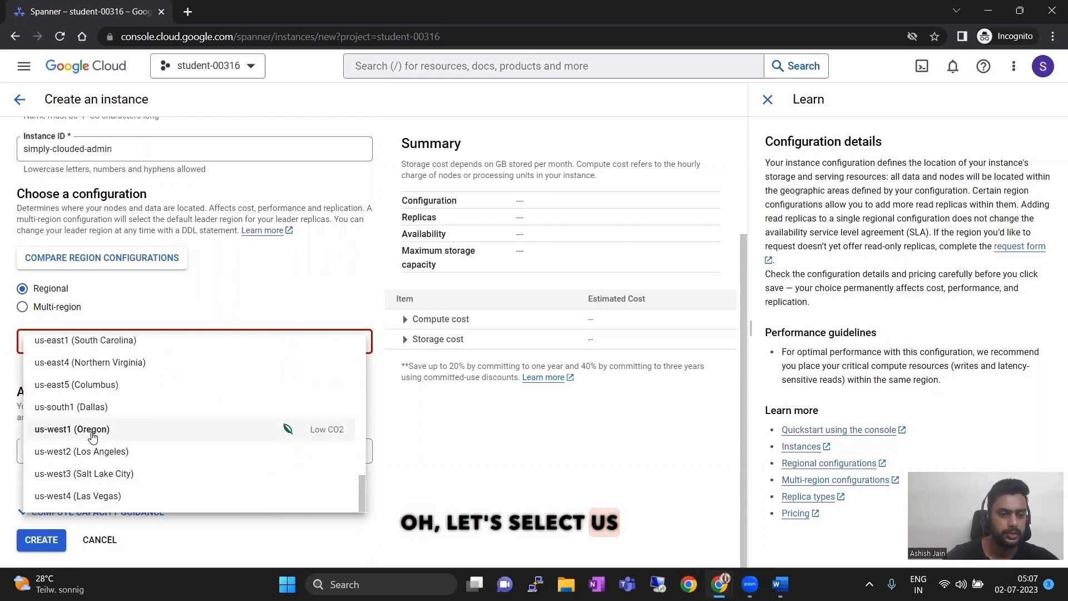
scroll(93, 436, "up", 2)
left_click(92, 433)
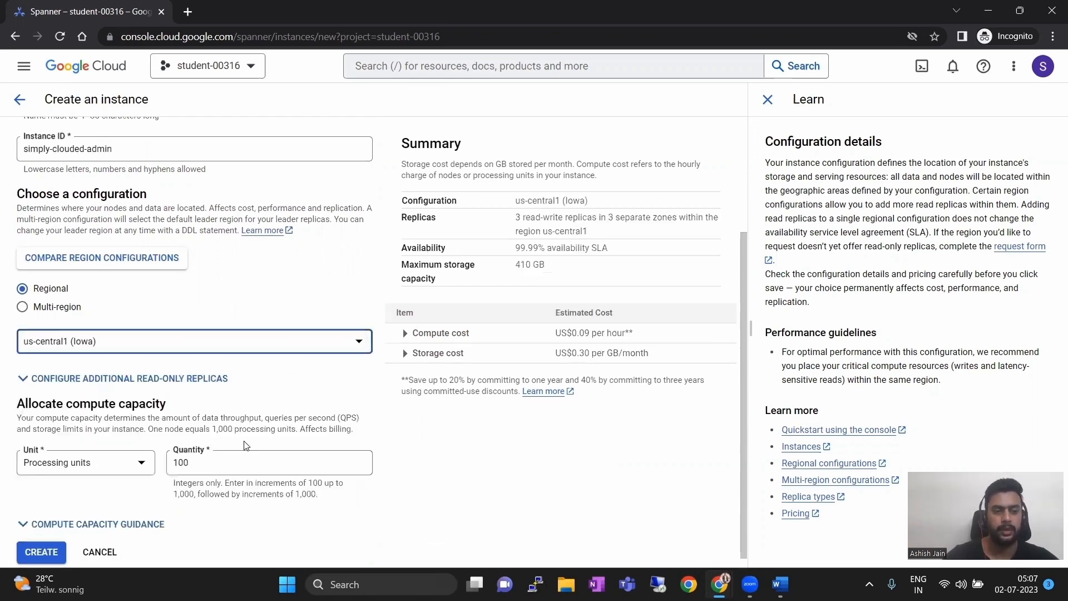
left_click(25, 557)
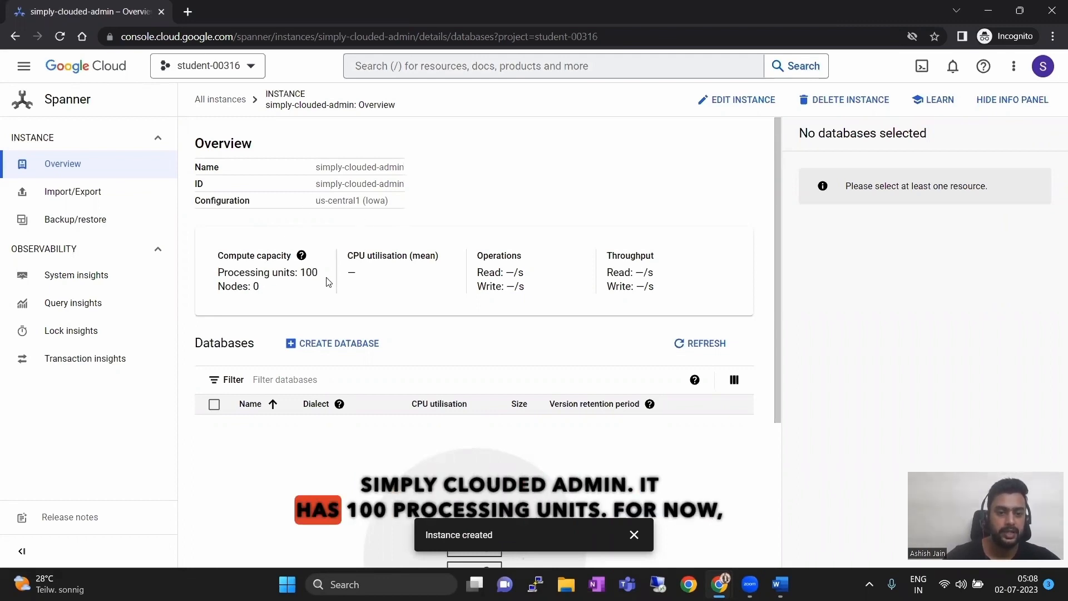
Check the instance's compute capacity, then start a new database in it named simply-clouded-db.
triple_click(255, 287)
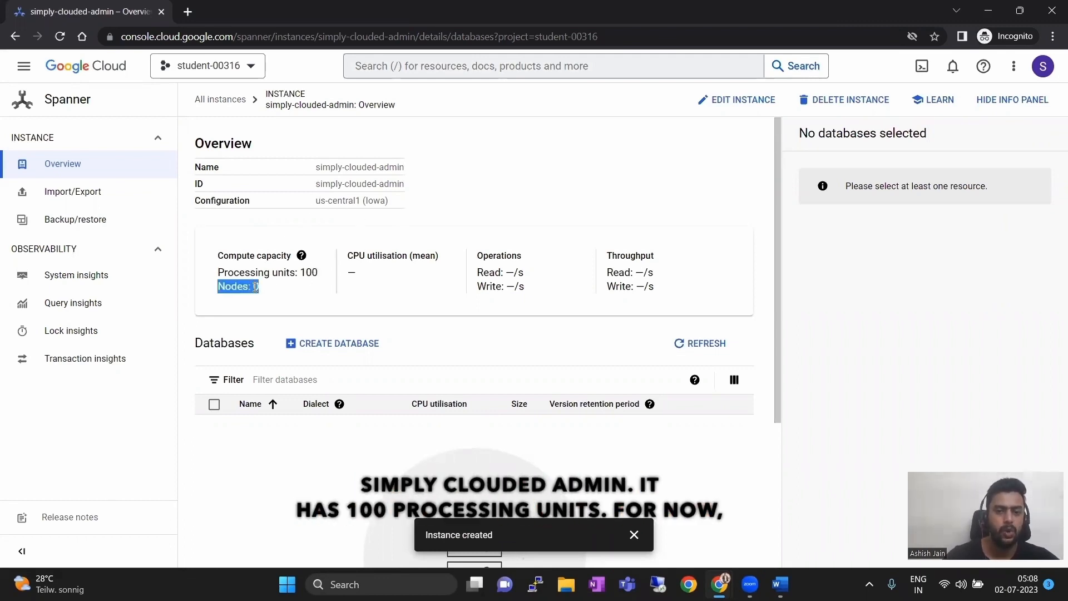
left_click(277, 304)
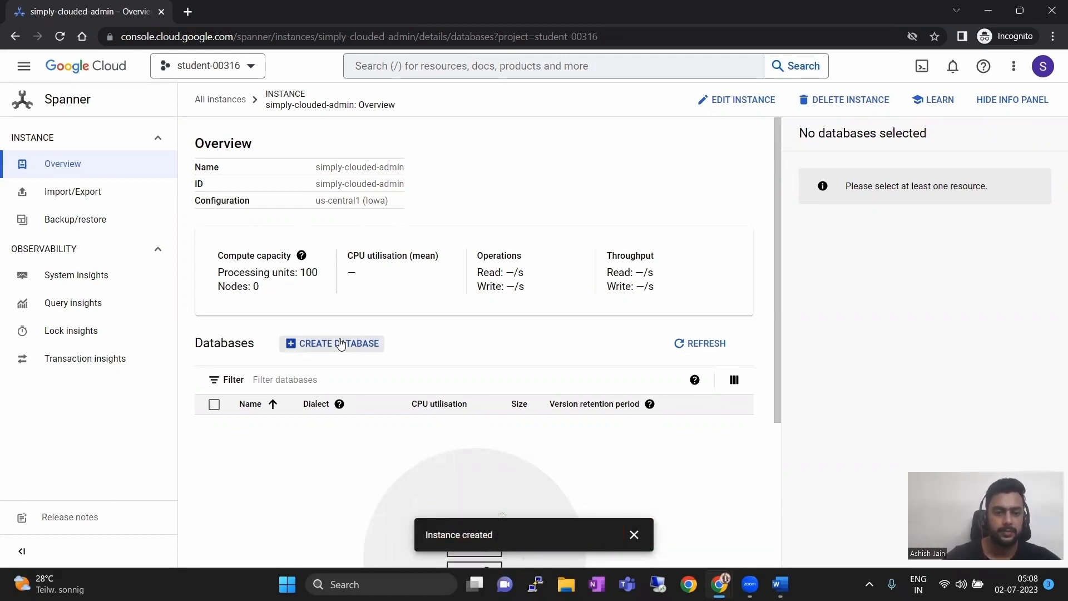
left_click(341, 344)
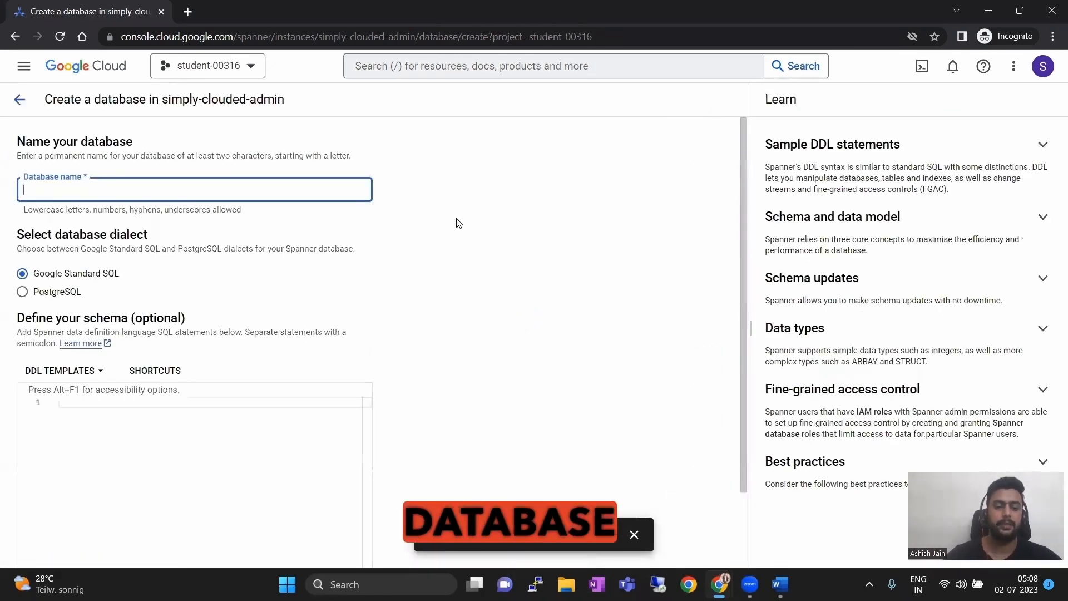
type("simply")
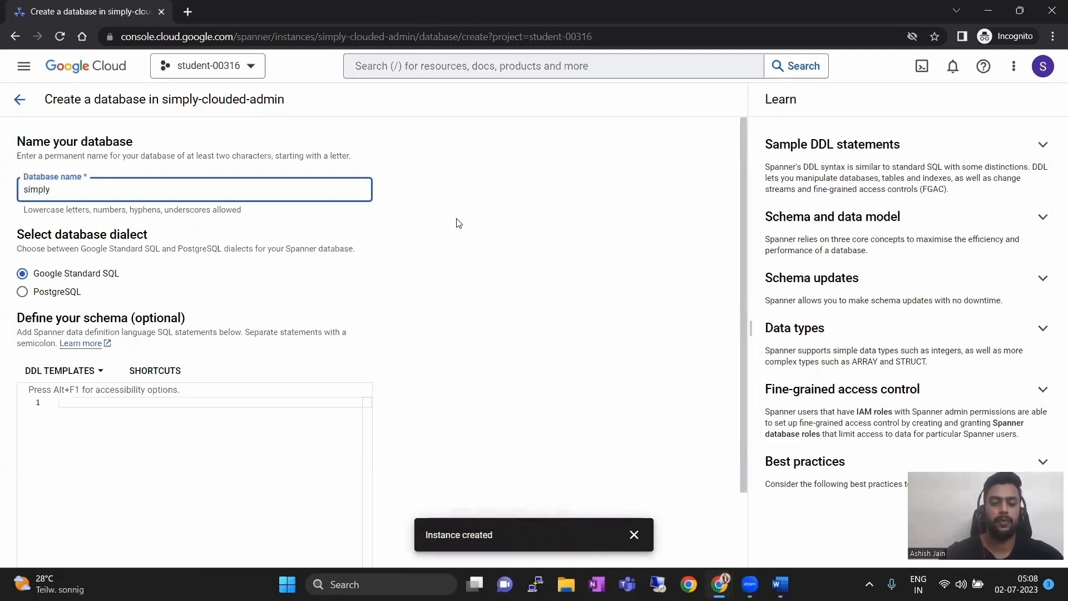
type("-clouded")
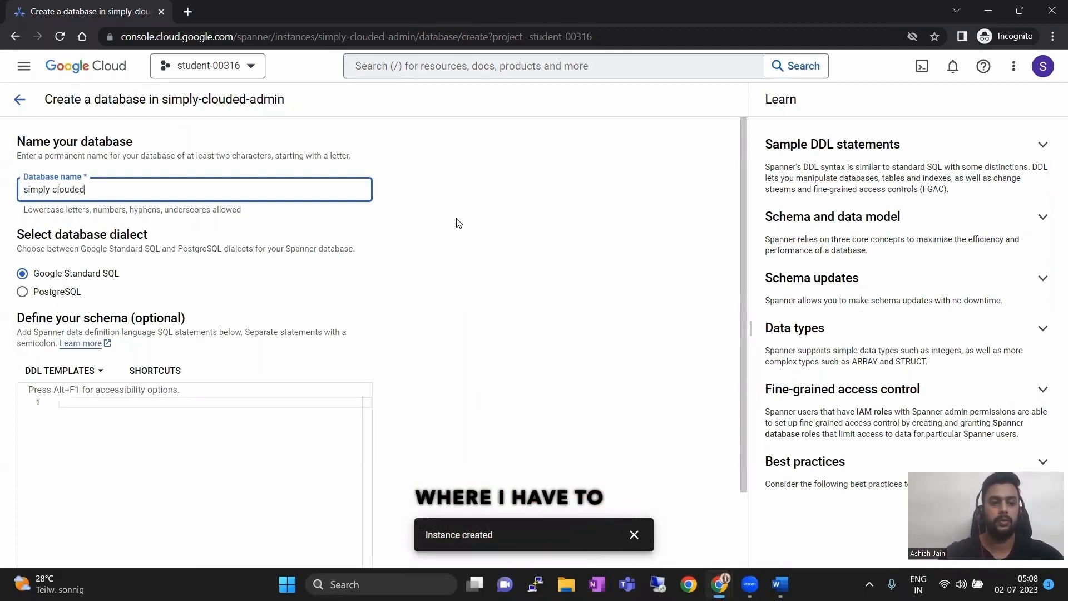
type("-db")
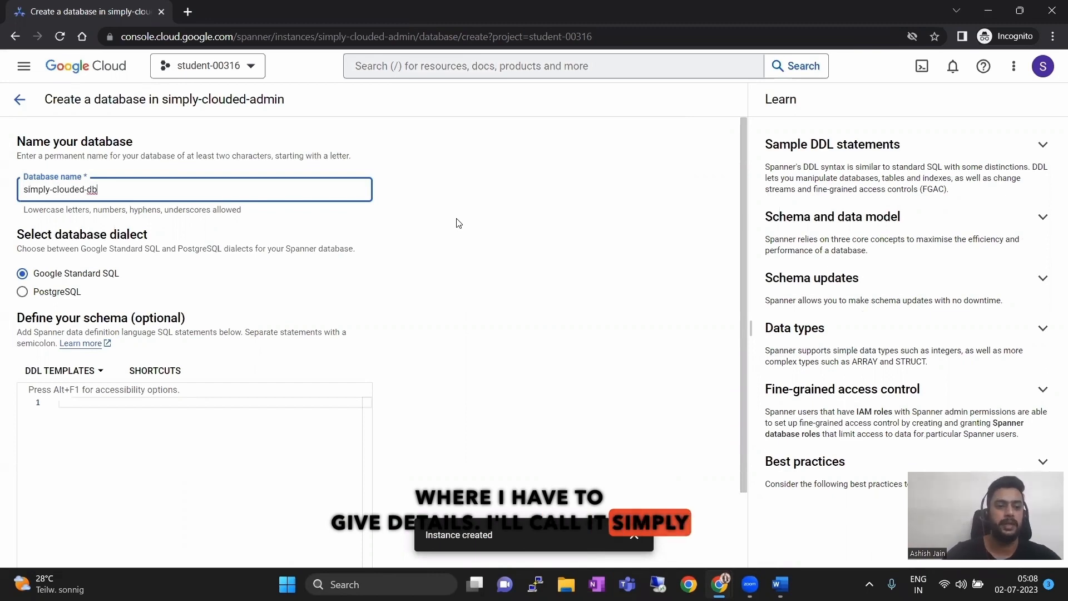
left_click(472, 257)
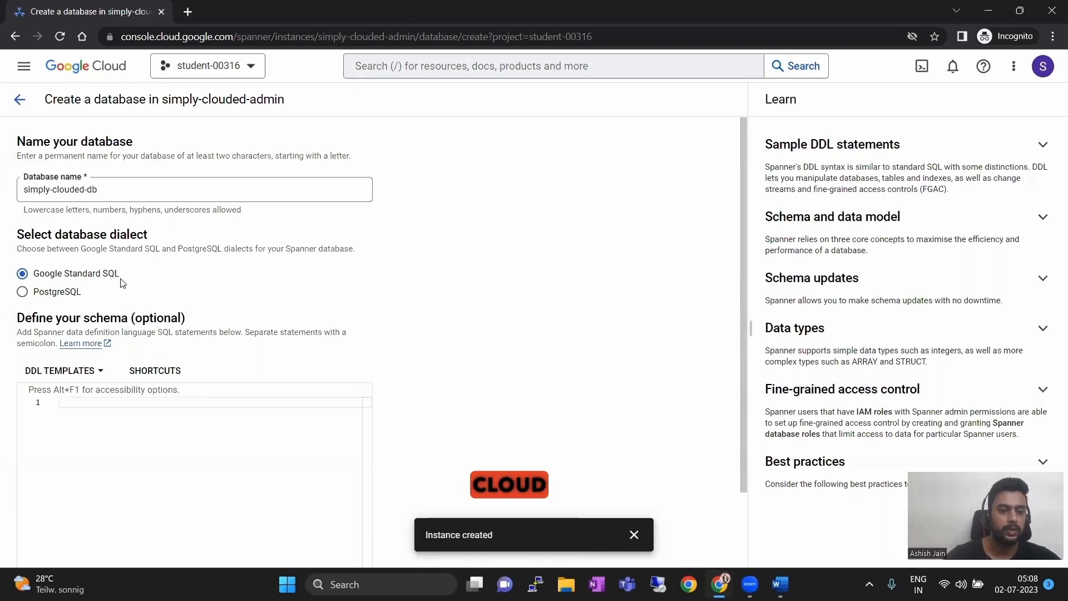
Create the Google Standard SQL database simplyclouded-db with an employee_details table: id INT64, name STRING(255), primary key id.
scroll(138, 270, "down", 3)
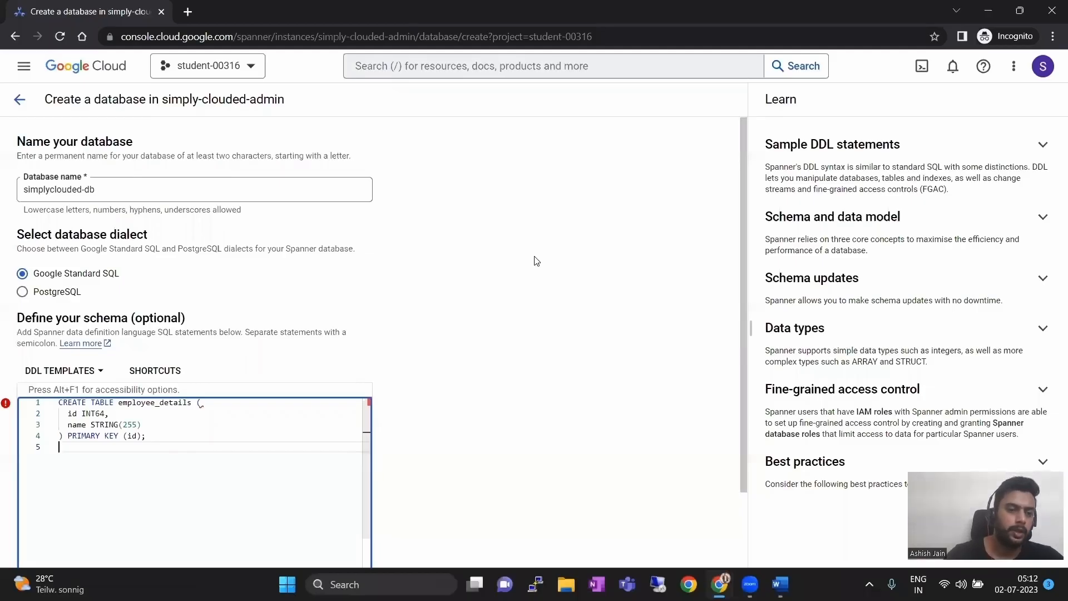
left_click(439, 262)
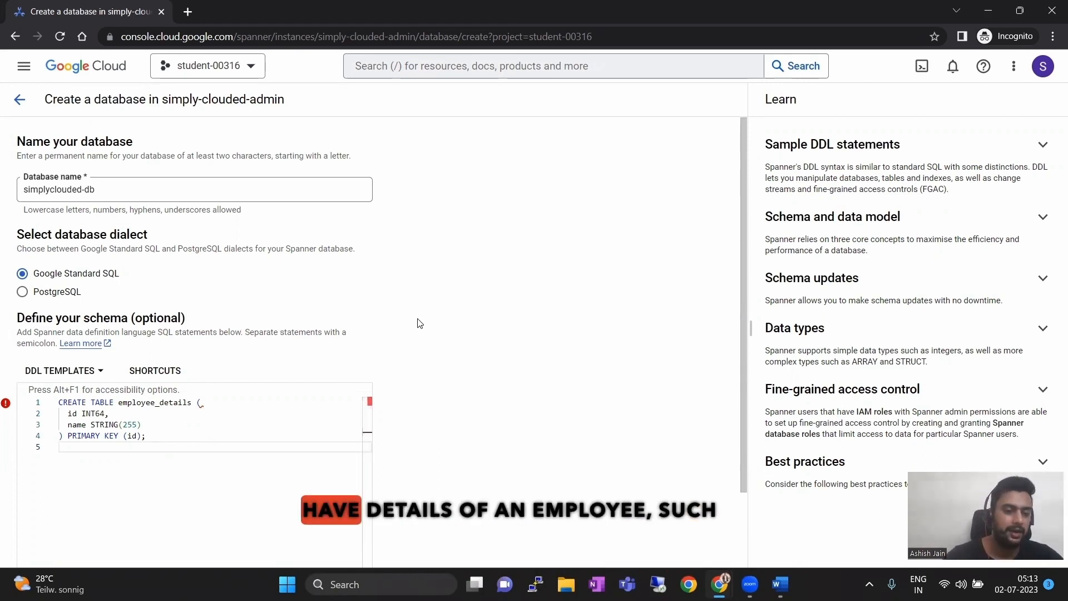
scroll(420, 323, "down", 2)
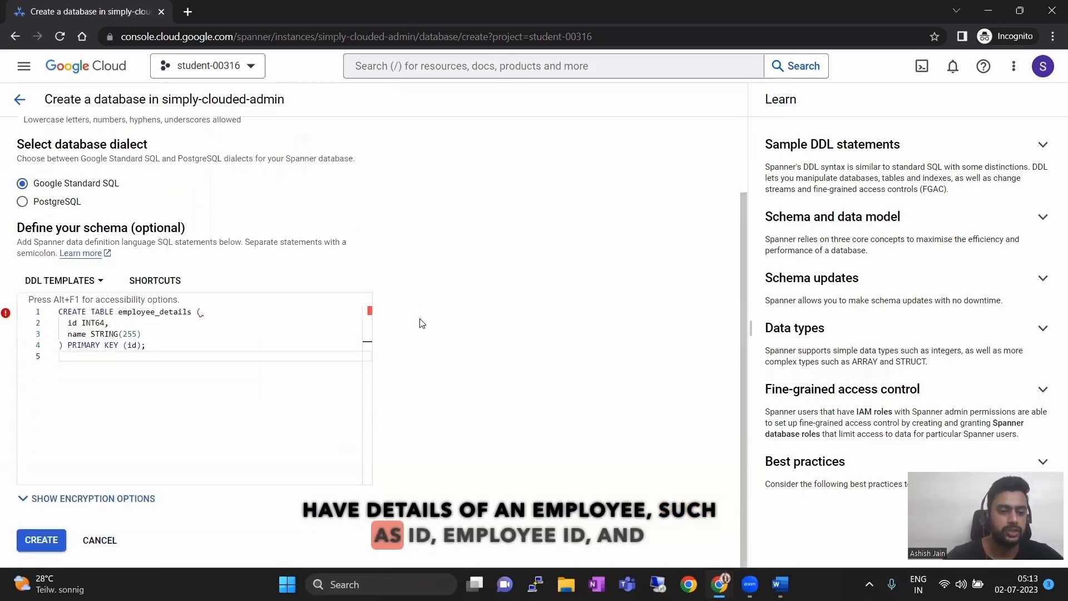
scroll(420, 324, "up", 2)
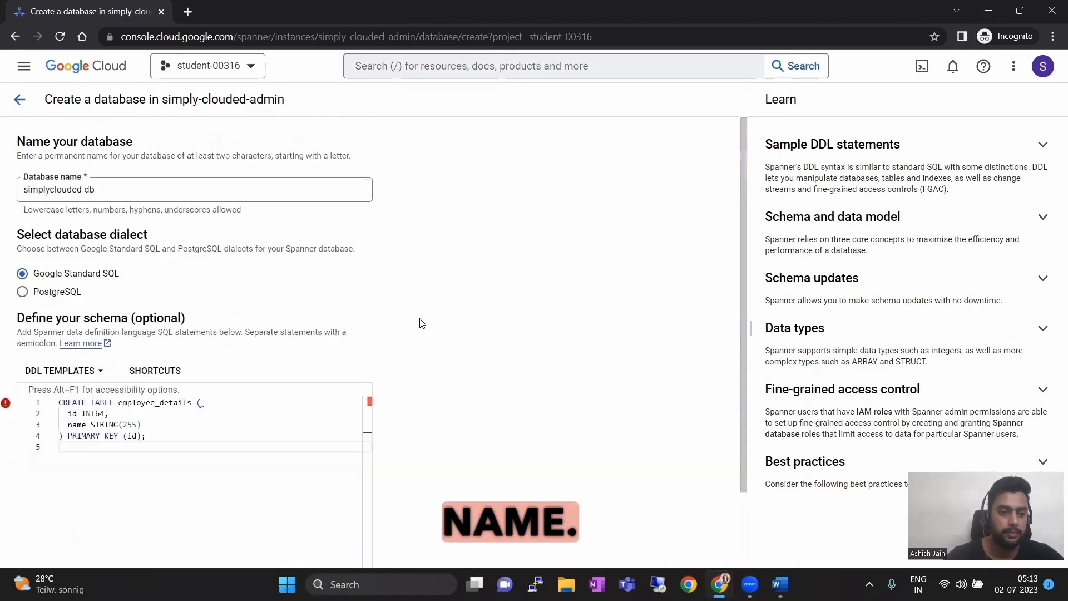
scroll(419, 322, "down", 2)
scroll(420, 322, "up", 2)
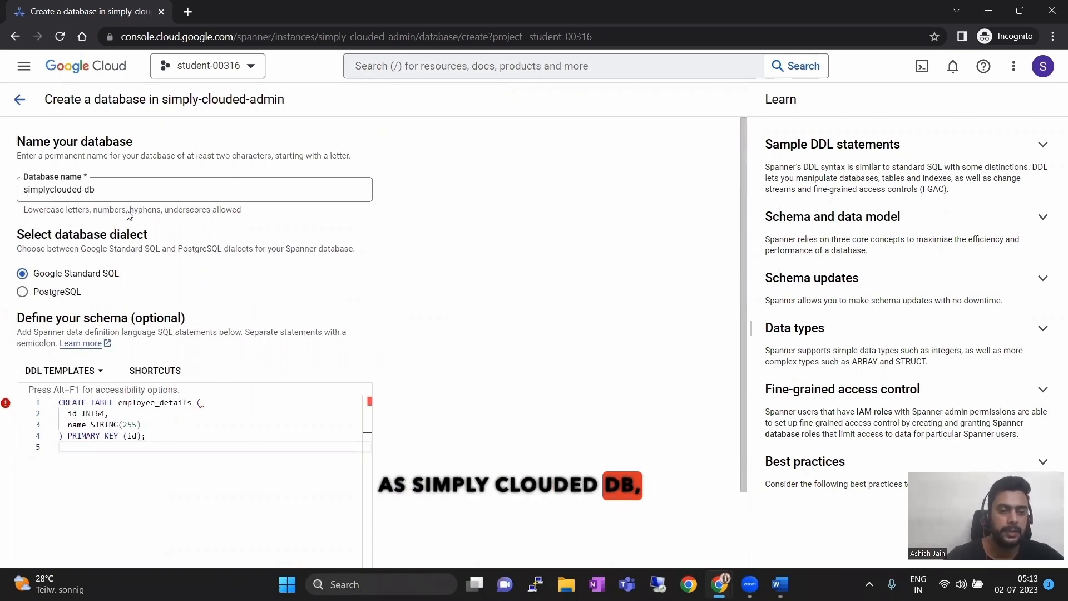
scroll(161, 420, "down", 2)
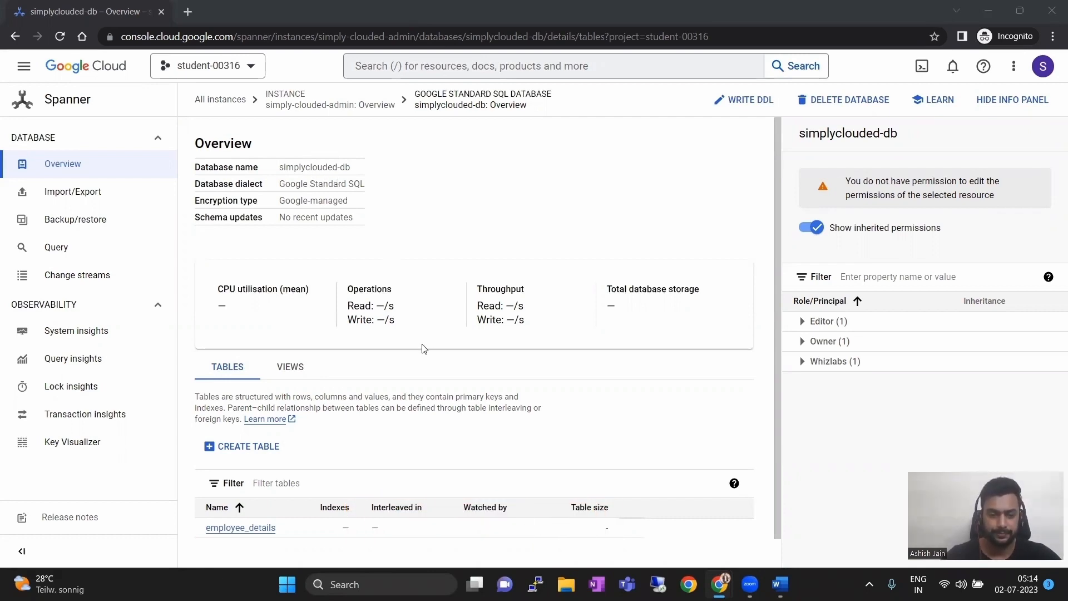
Open the employee_details table and examine its schema columns and primary key.
left_click(243, 533)
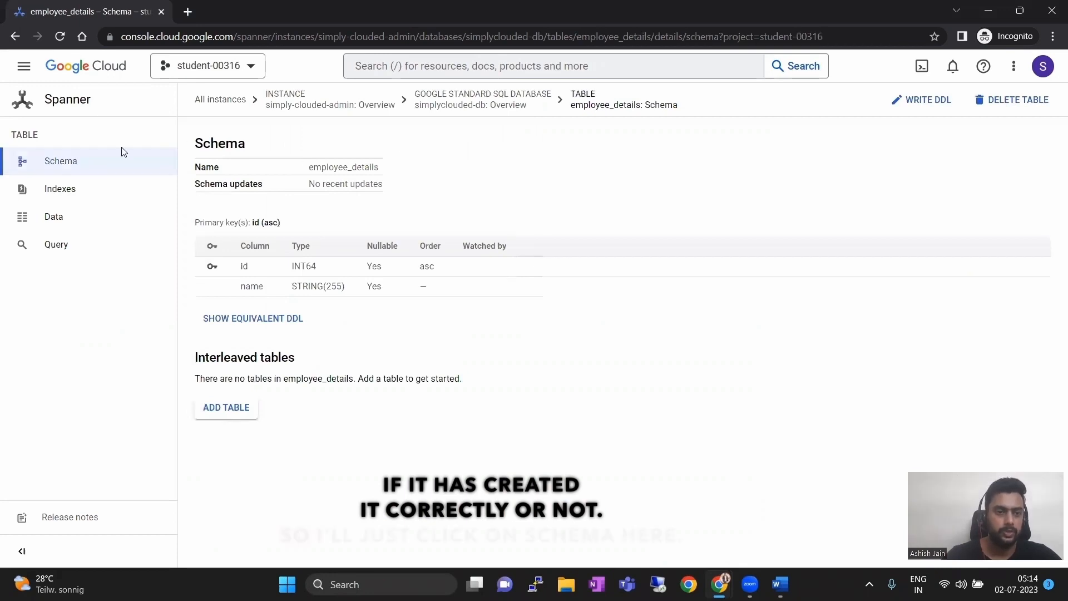
left_click(66, 161)
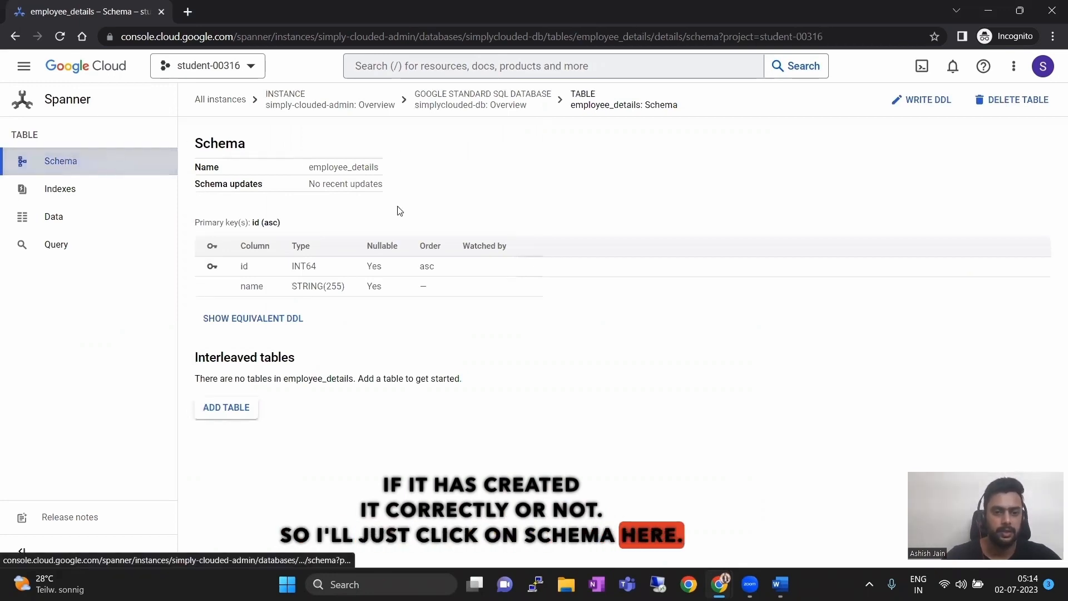
double_click(245, 267)
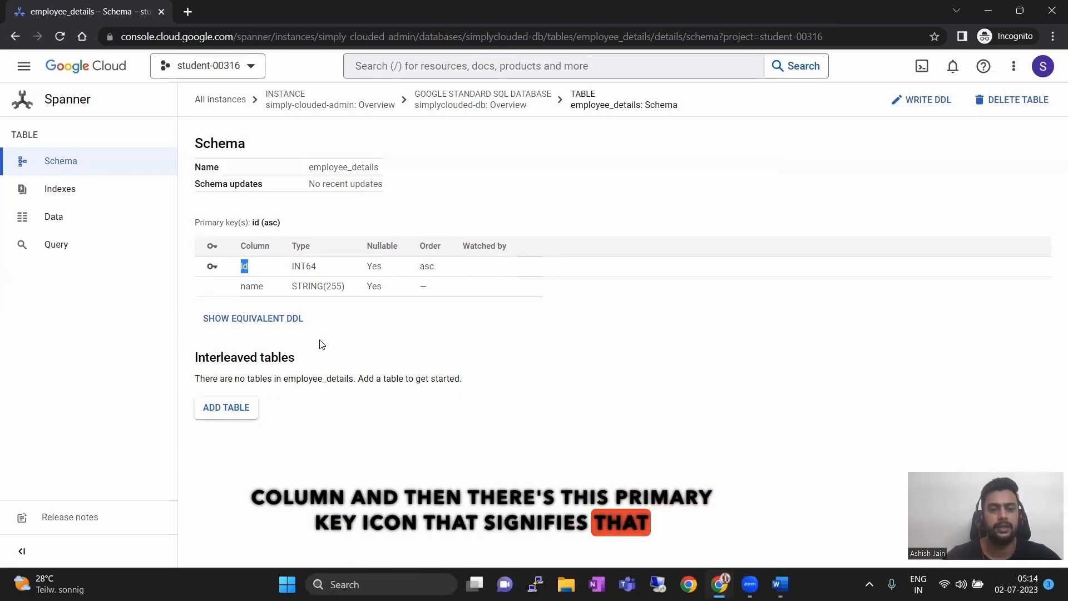
left_click(363, 323)
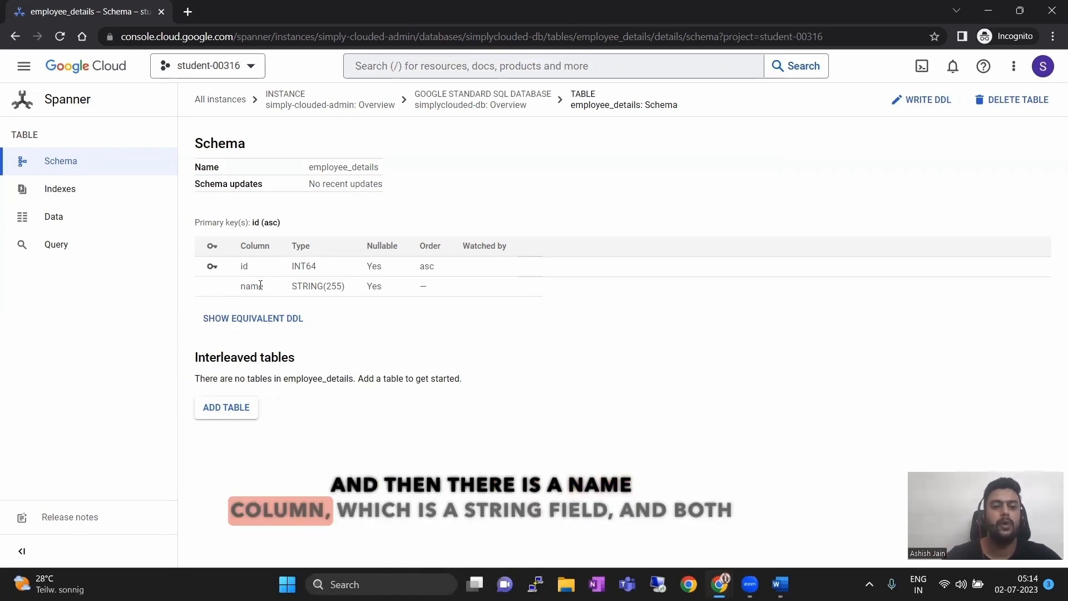
Check the id column's nullable setting, then open the query editor for employee_details and dismiss the multiple-query callout.
double_click(374, 265)
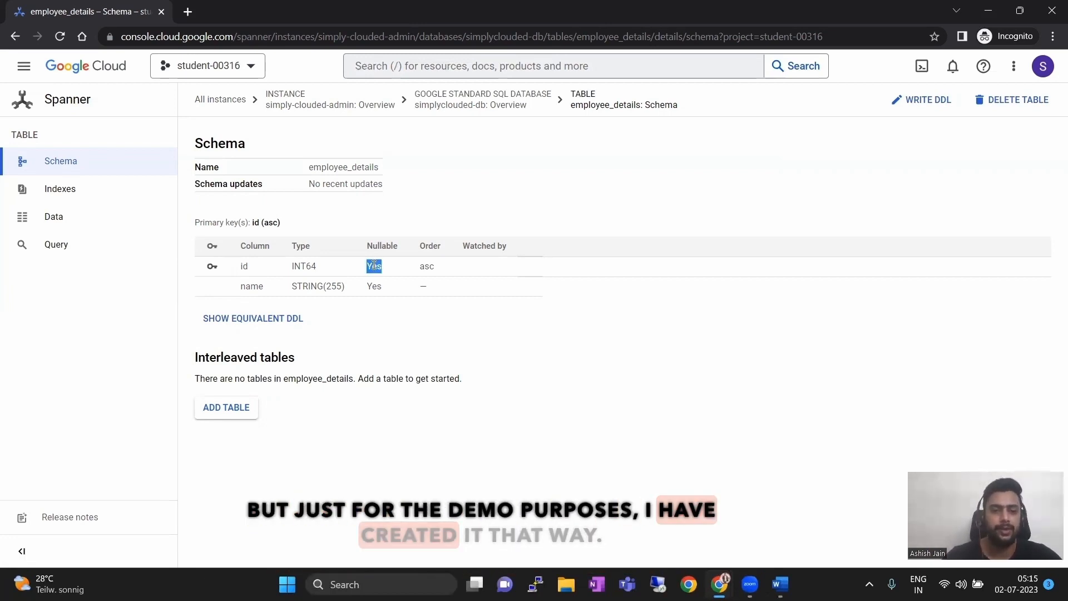
left_click(523, 319)
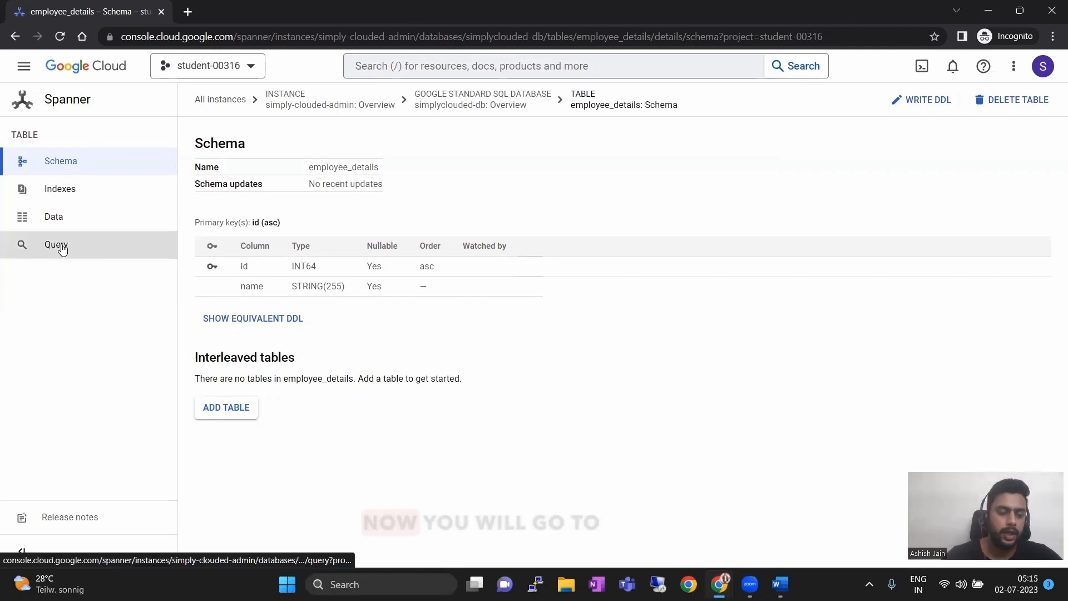
left_click(61, 247)
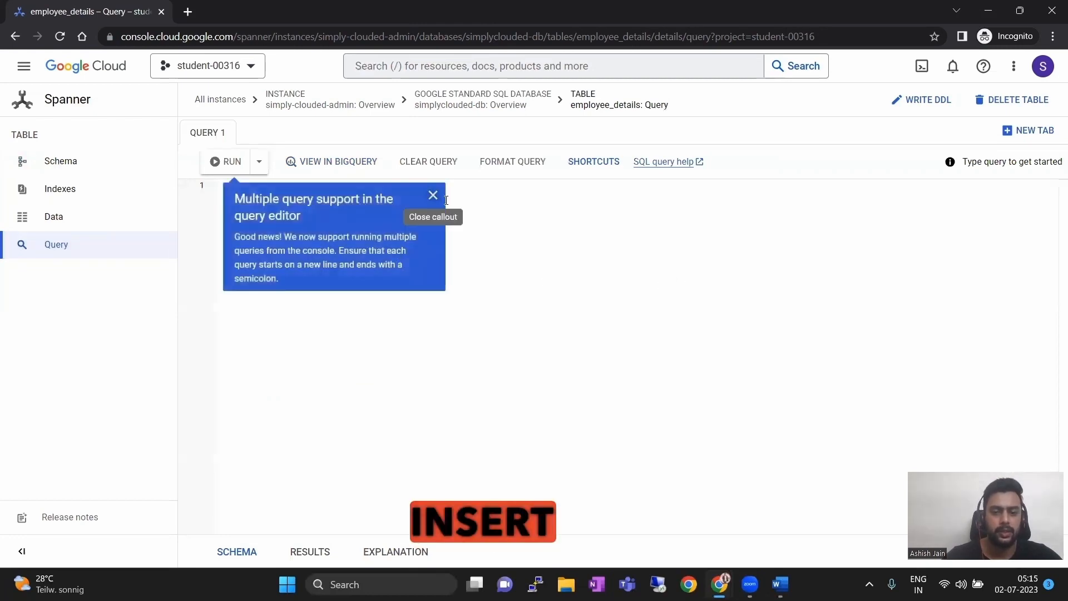
left_click(434, 196)
Copy the prepared INSERT INTO employee_details statement from the Word document and return to the Spanner query editor.
key("alt+Tab")
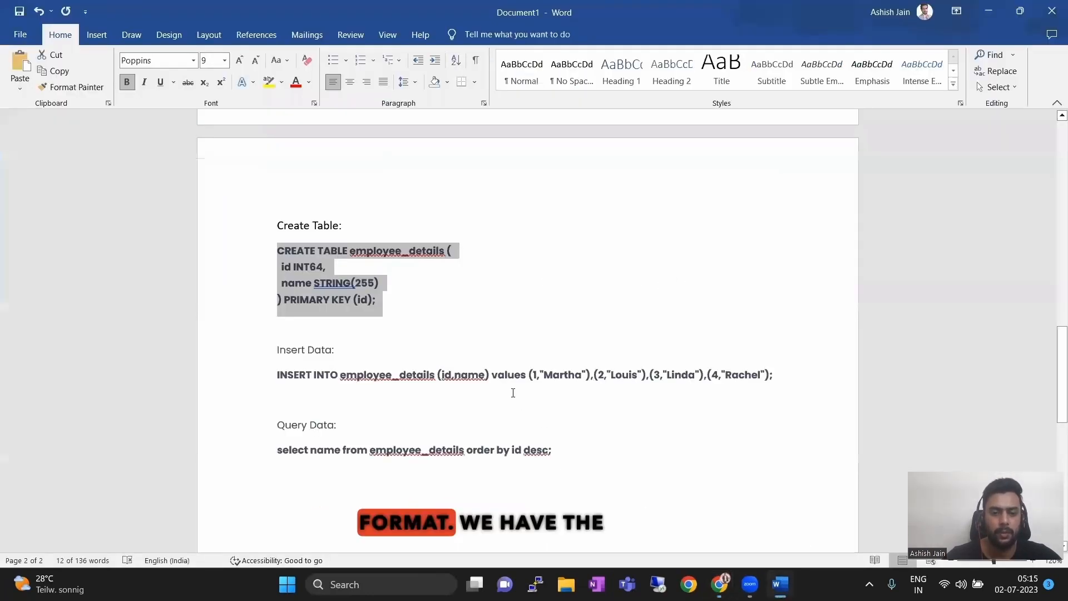
left_click_drag(789, 374, 304, 378)
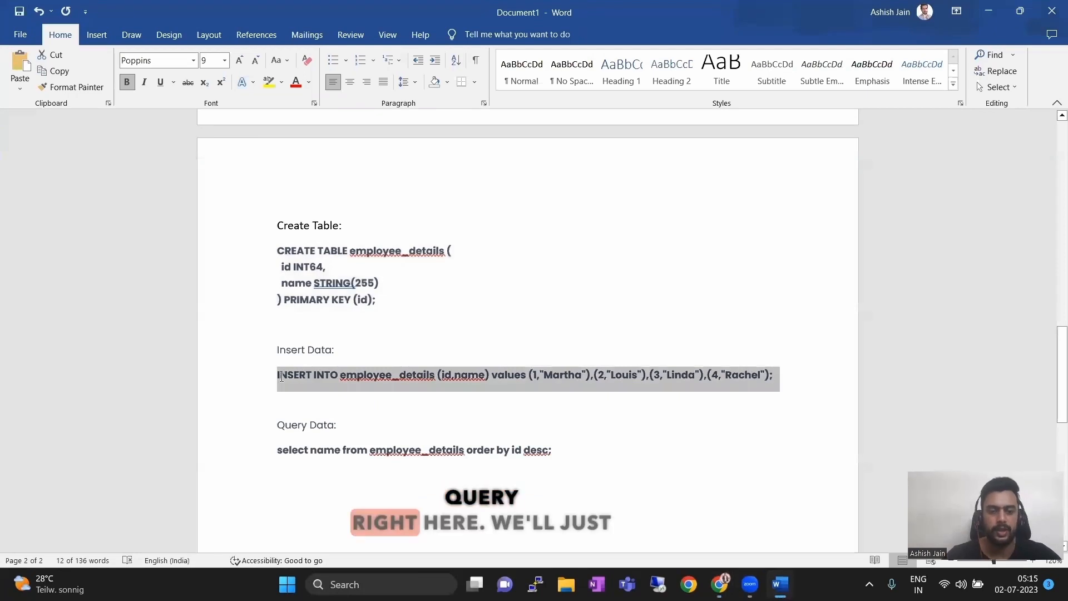
left_click(284, 376)
key("alt+Tab")
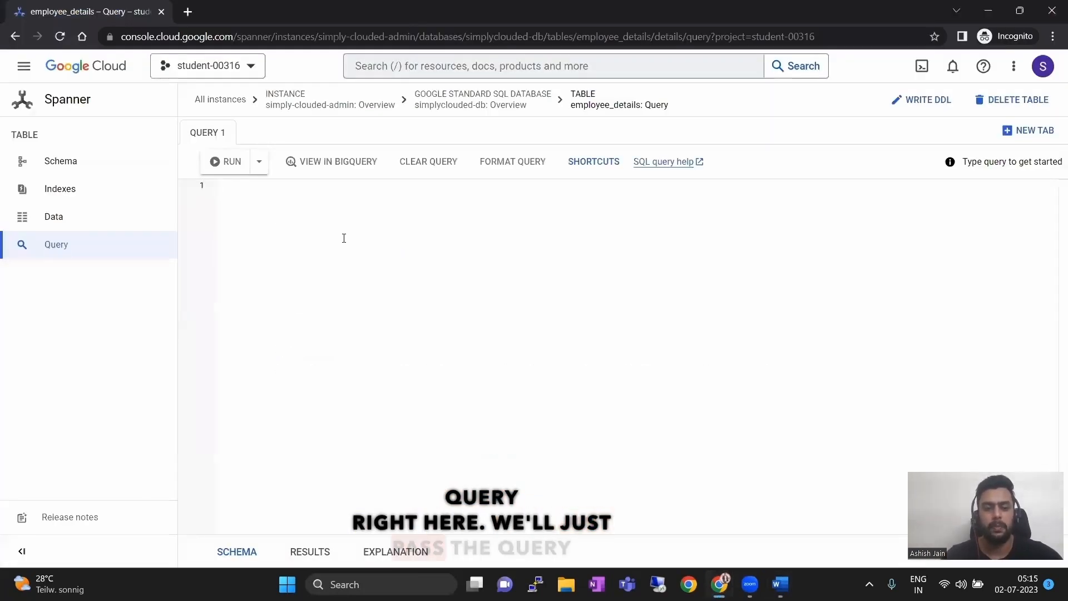
Enter the INSERT INTO employee_details (id,name) statement with four employee names under ids 1 to 4, and run it.
left_click(344, 238)
type("INSERT INTO employee_details (id,name) values (1,\"Martha\"),(2,\"Louis\"),(3,\"Linda\"),(4,\"Rachel\");")
key("ctrl+Return")
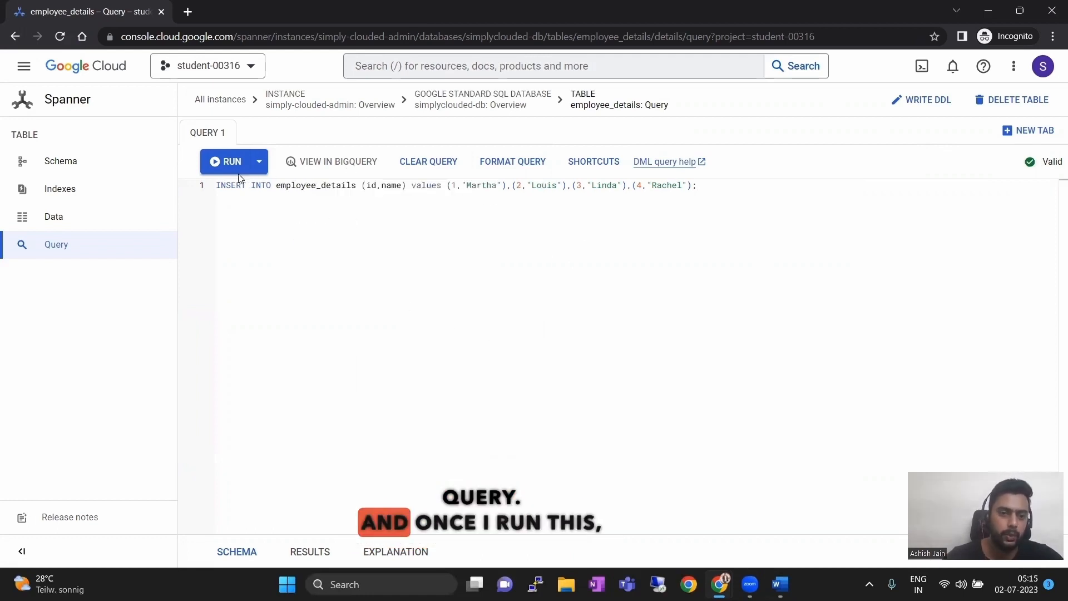
left_click(231, 162)
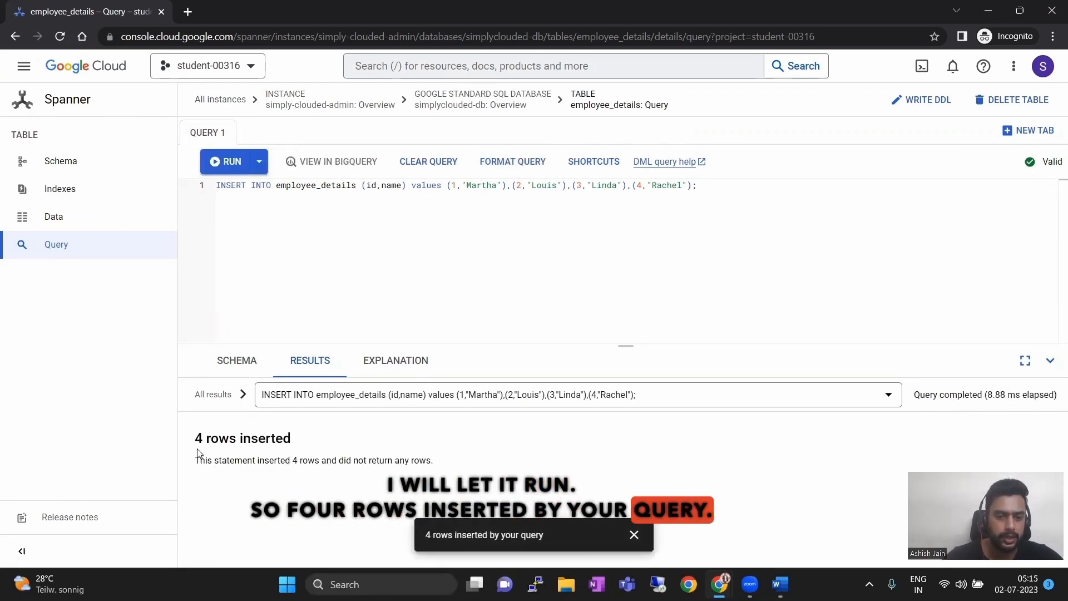
Review the insert result and compare it with the id and name pairs in the INSERT statement.
left_click_drag(195, 438, 292, 440)
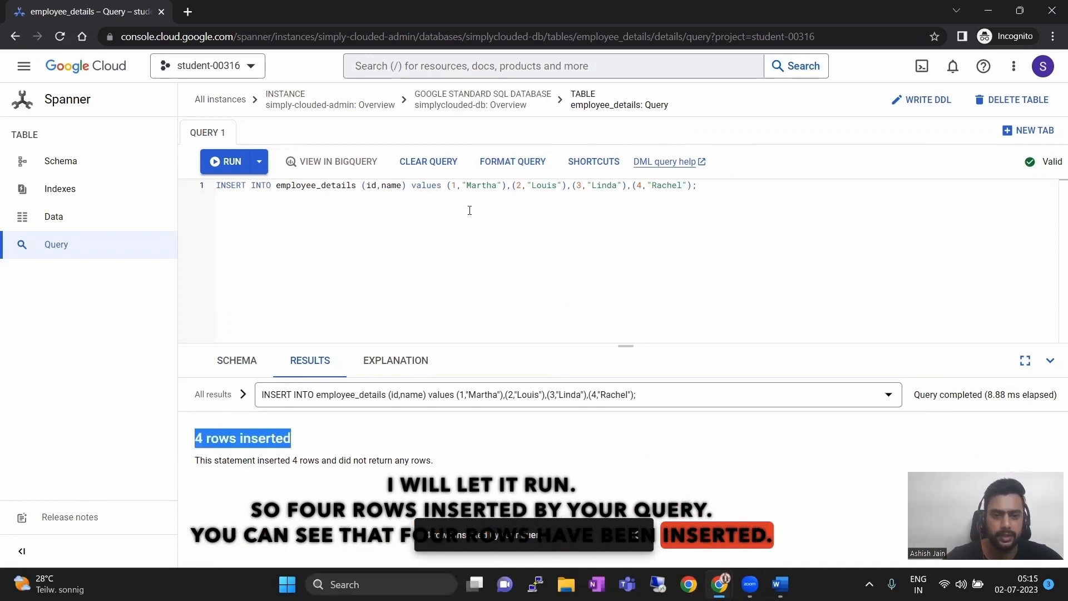
left_click(480, 185)
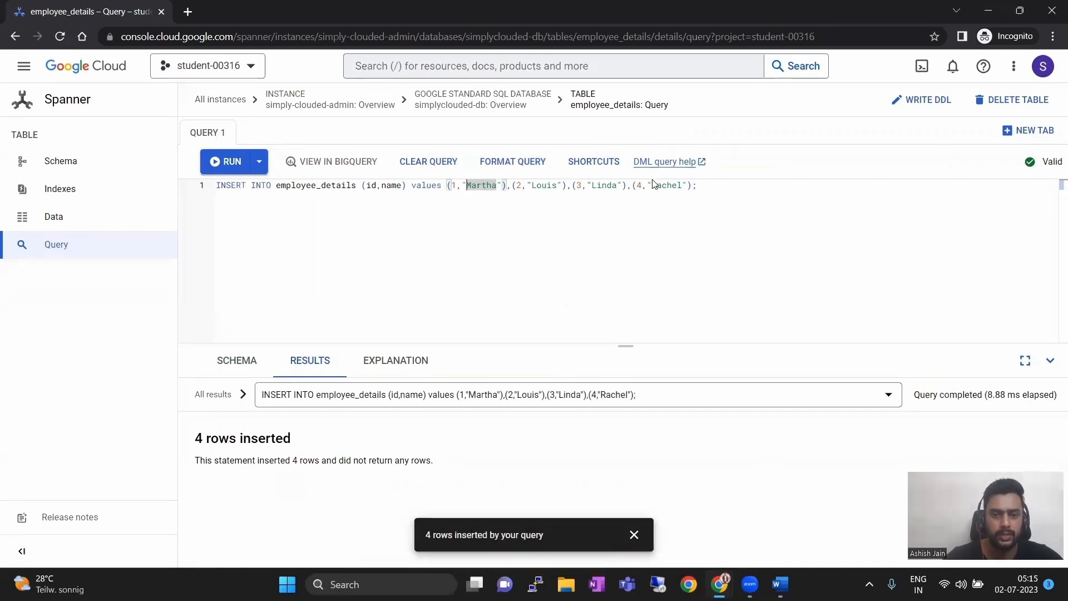
left_click(456, 184)
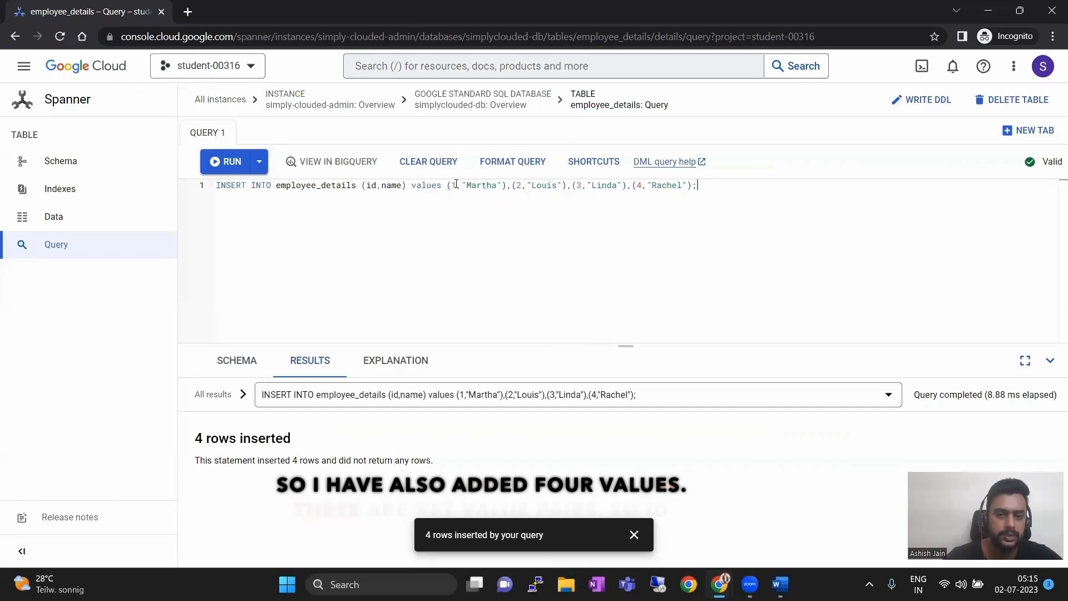
double_click(454, 185)
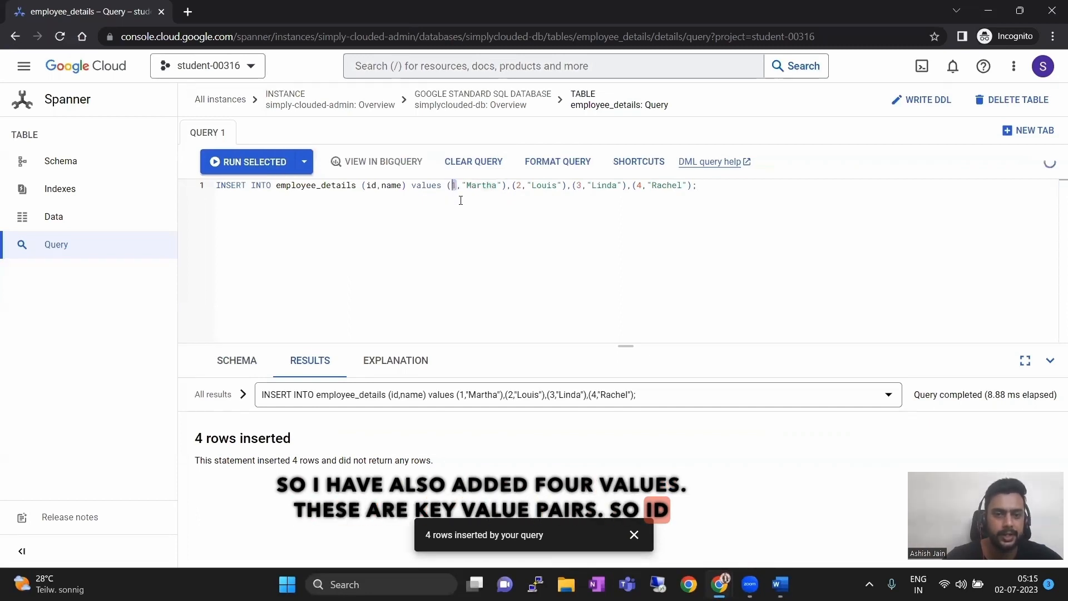
left_click(484, 185)
double_click(483, 185)
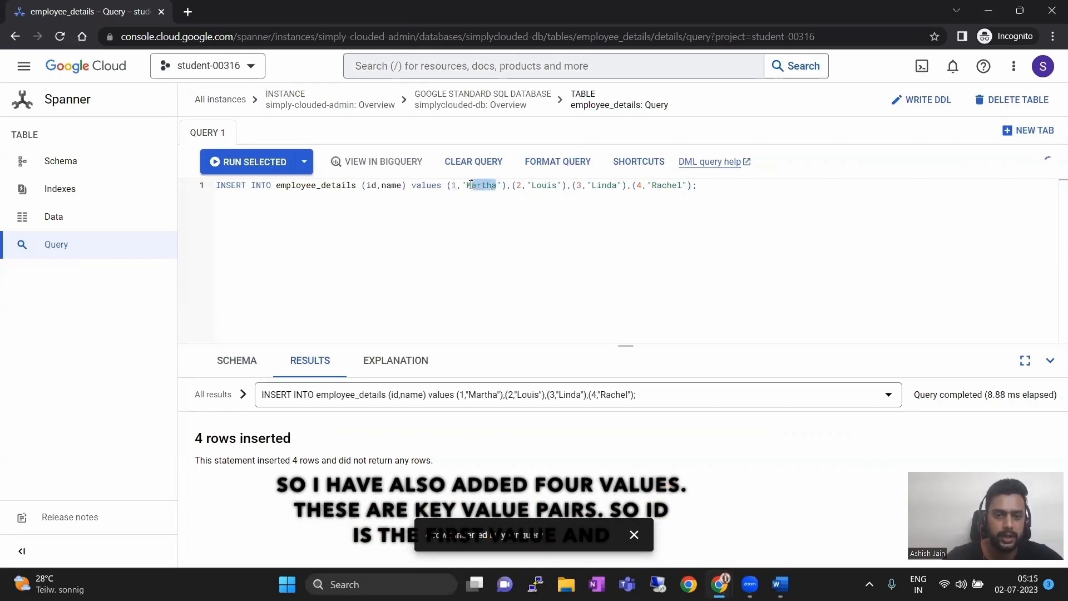
left_click(490, 231)
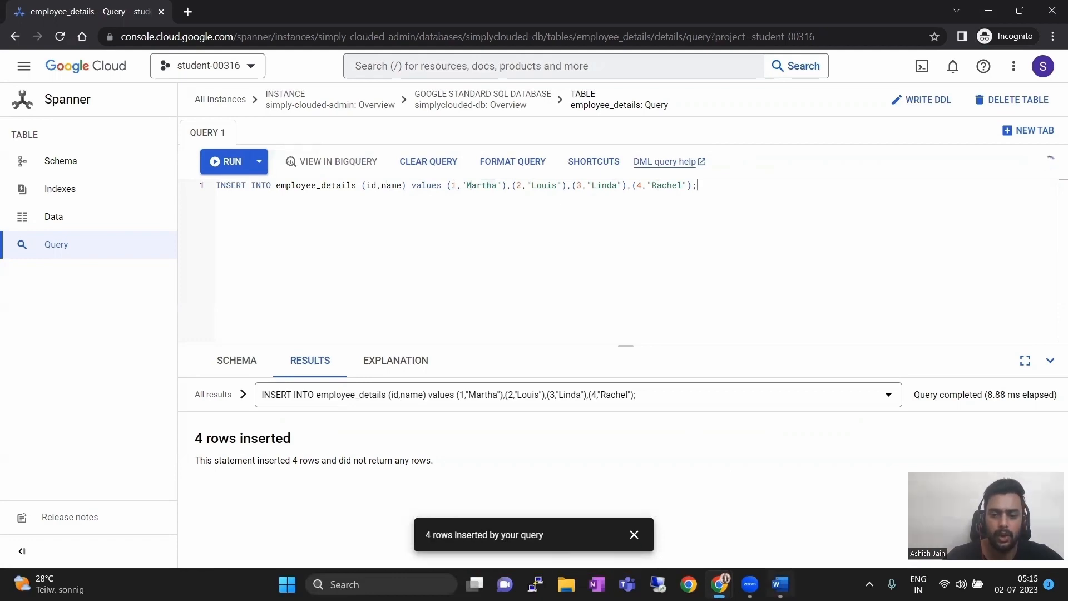
Copy the query "select name from employee_details order by id desc;" from the Word document and return to the query editor.
left_click(779, 584)
left_click(474, 410)
triple_click(528, 448)
key("ctrl+c")
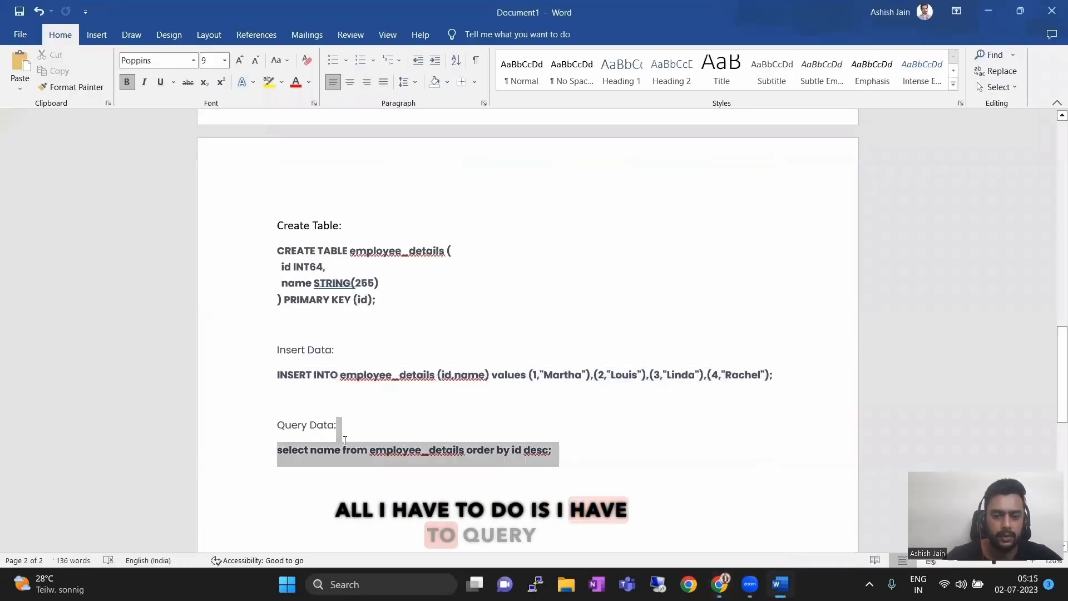
key("alt+Tab")
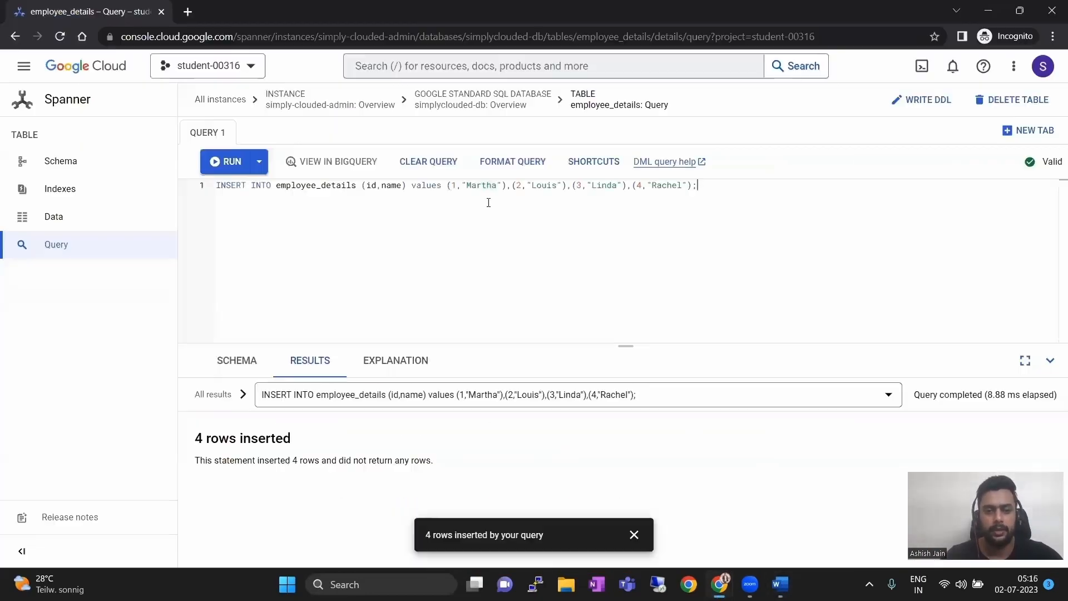
Add "select name from employee_details order by id desc;" on line 3 below the INSERT statement and run only that query.
triple_click(505, 189)
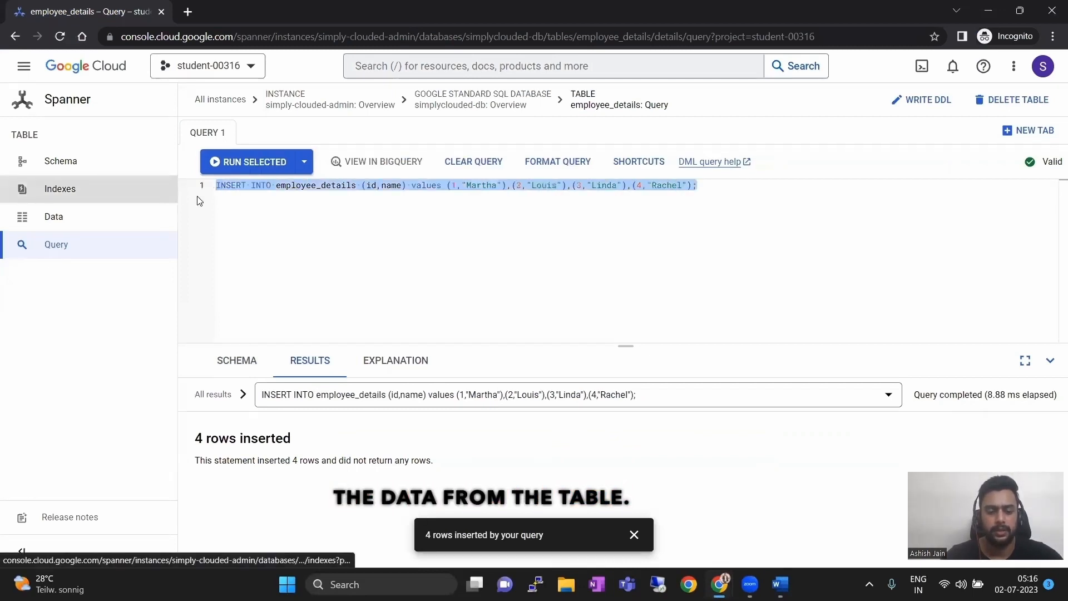
left_click(778, 197)
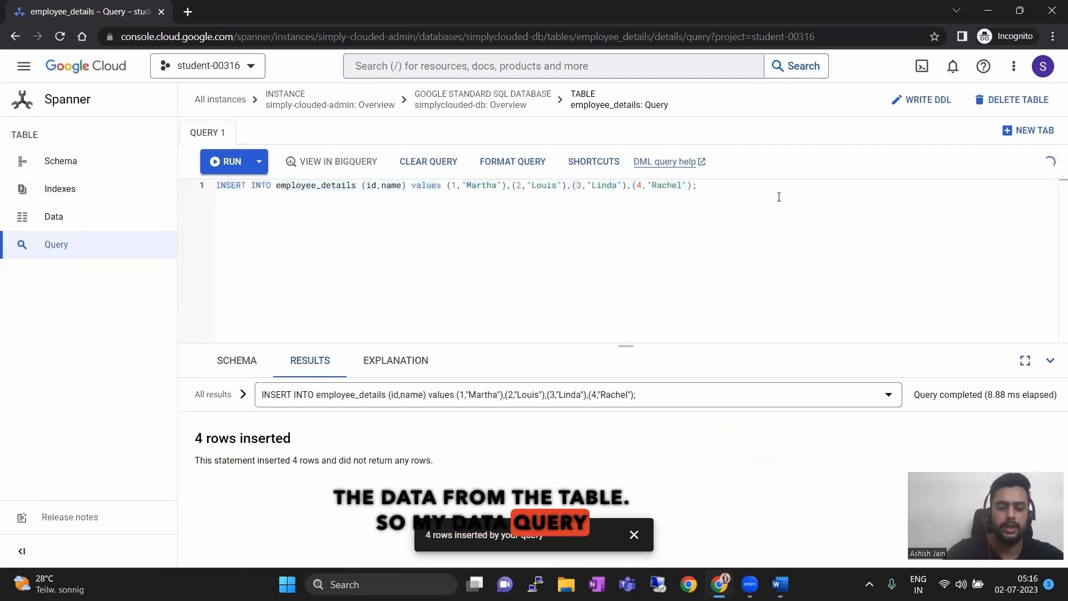
key("Return")
key("Return")
key("ctrl+v")
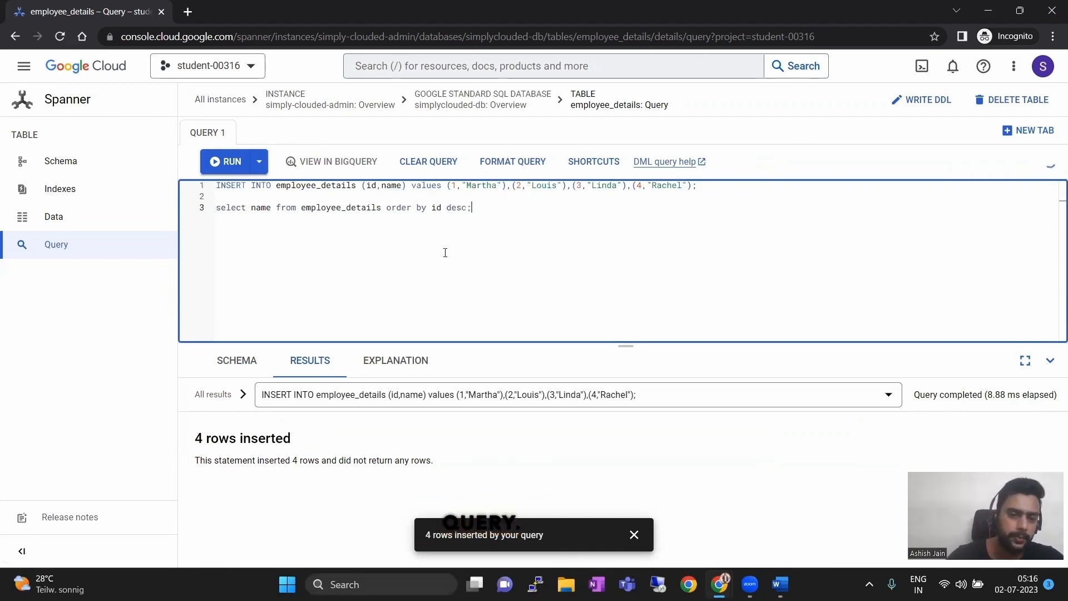
left_click_drag(489, 207, 223, 207)
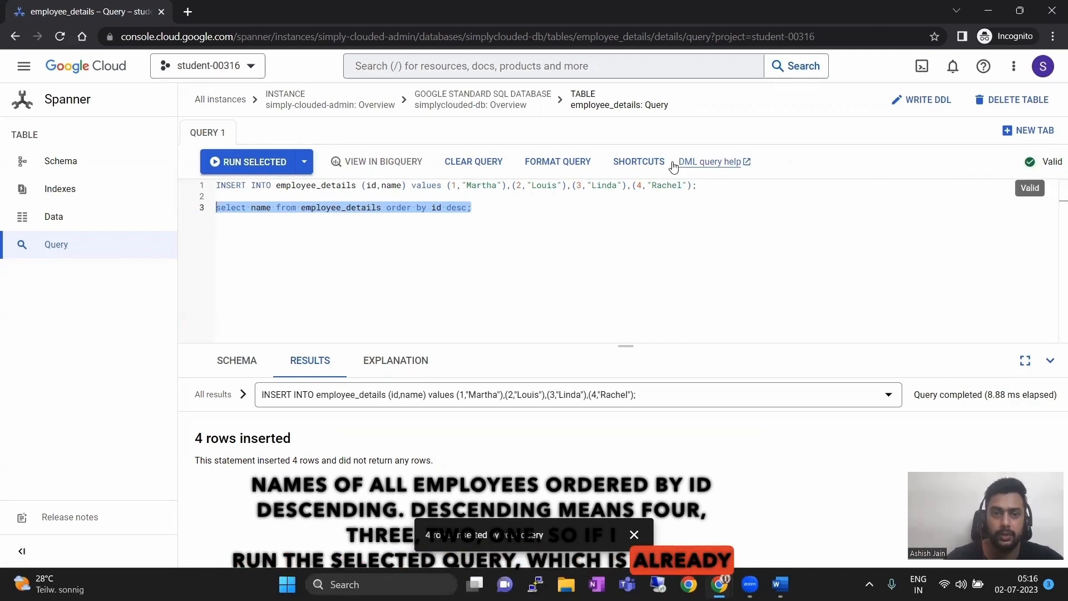
key("ctrl+Return")
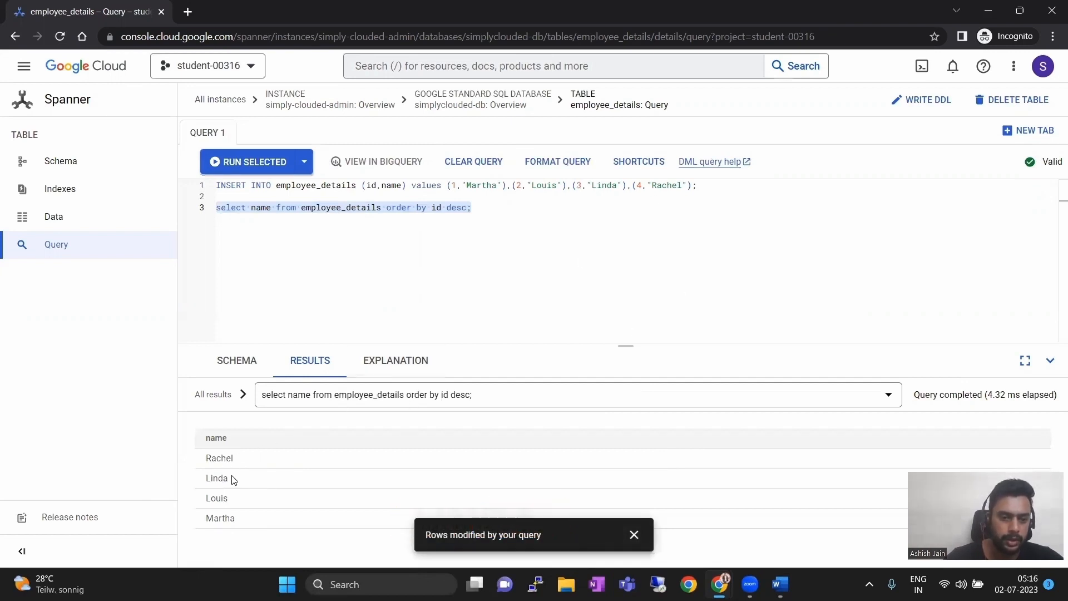
Change the query to "select * from employee_details order by id desc;", run only that statement and check the listed ids.
left_click(262, 206)
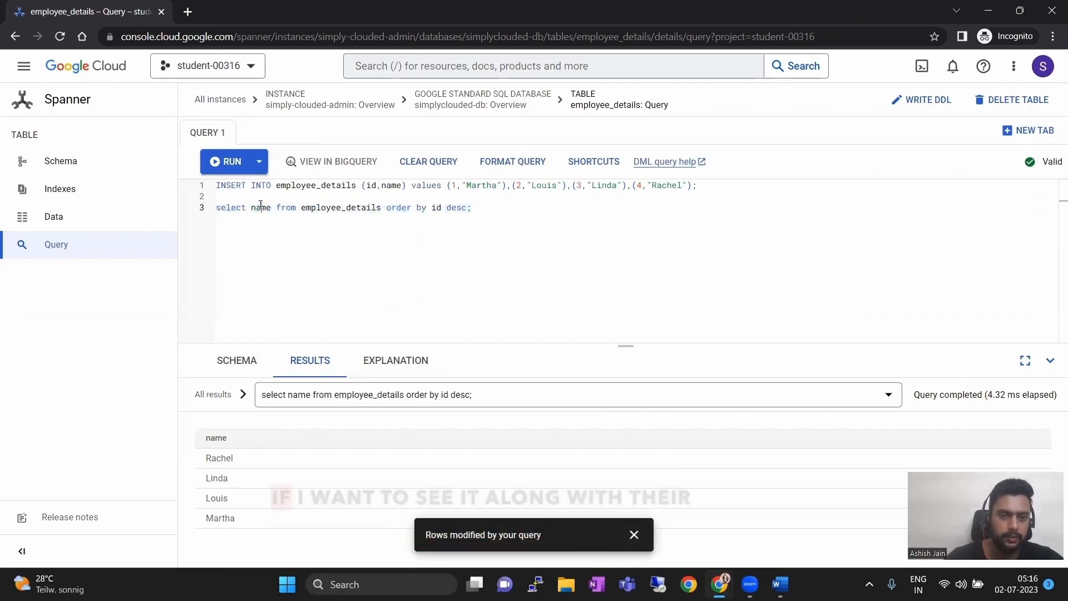
double_click(261, 206)
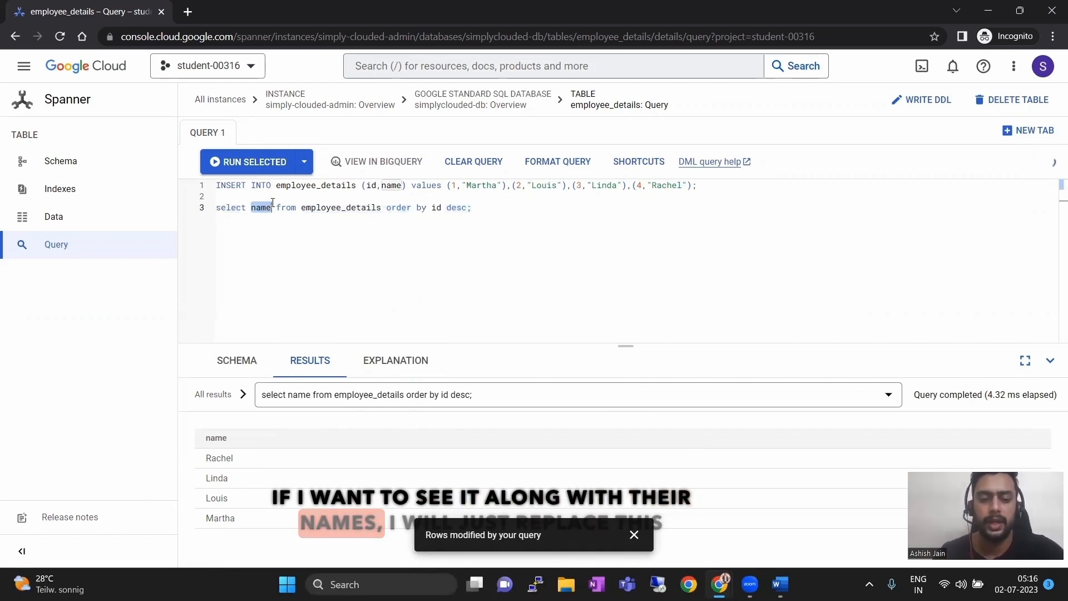
type("*")
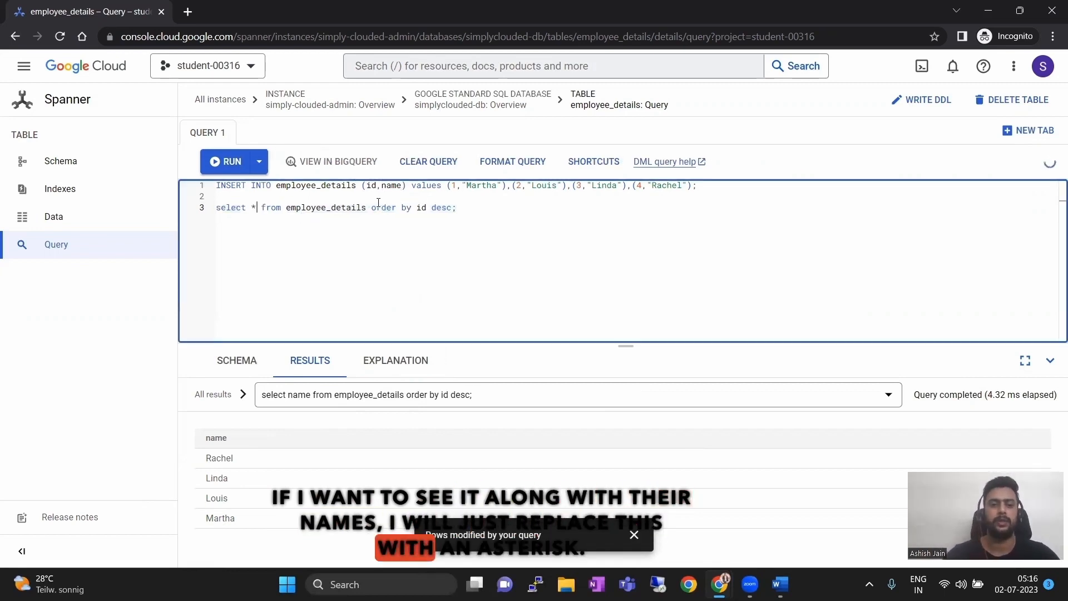
triple_click(316, 208)
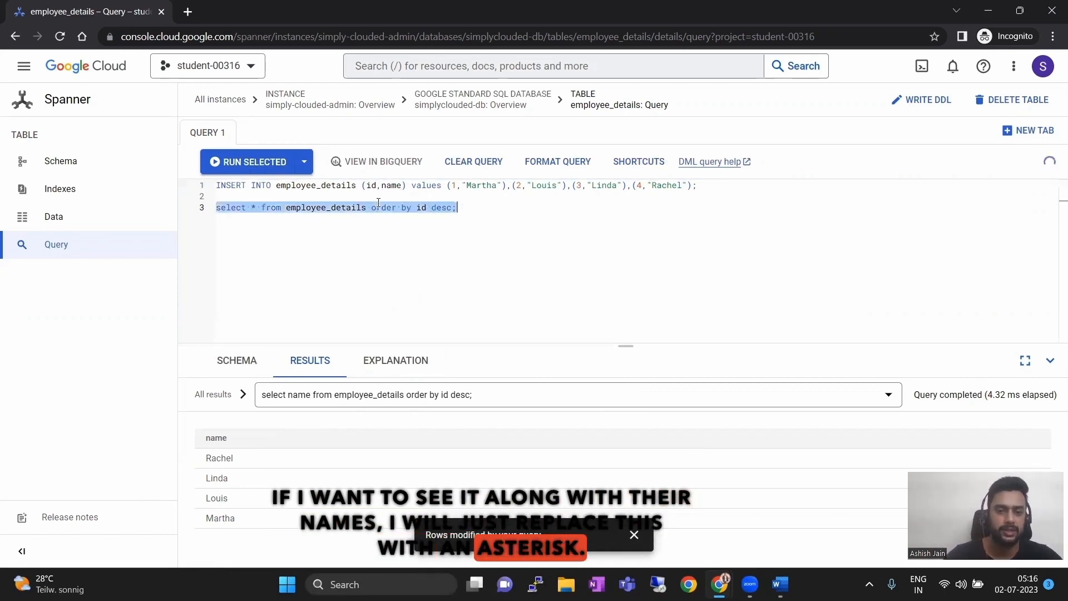
left_click(226, 162)
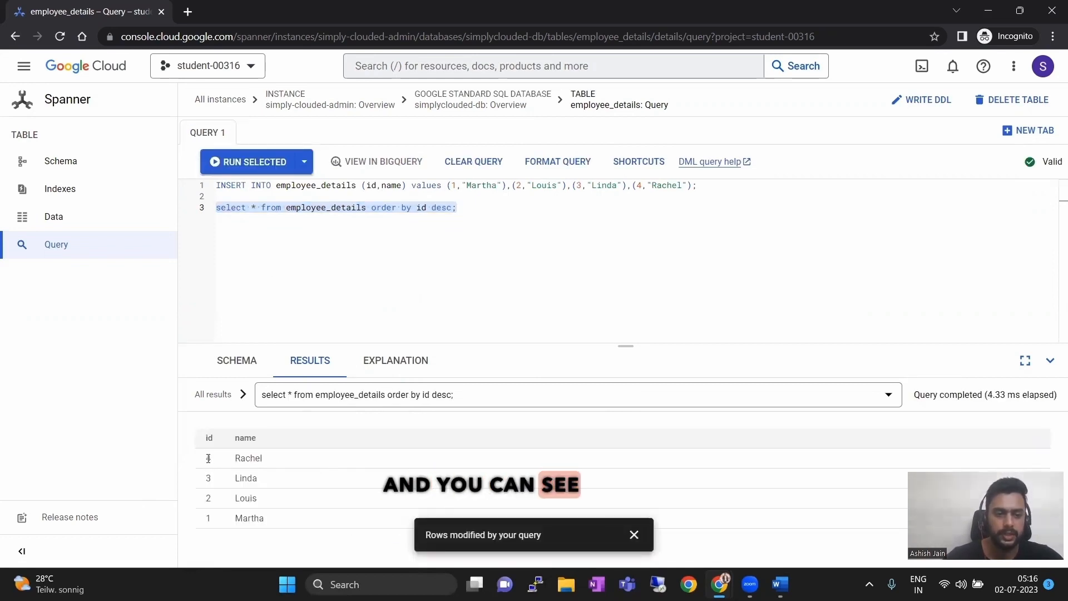
double_click(209, 458)
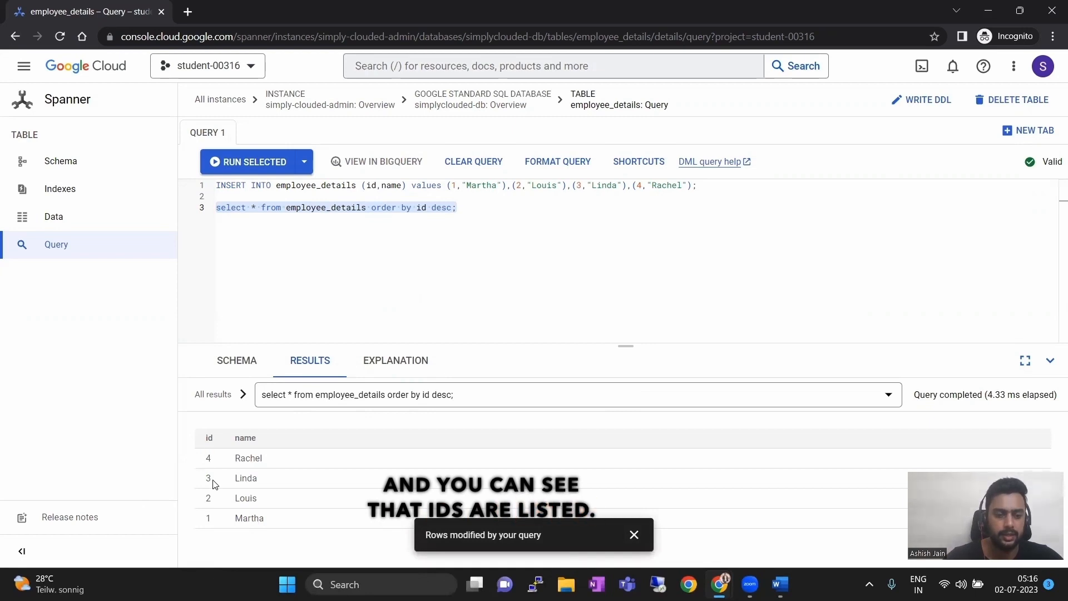
left_click(435, 232)
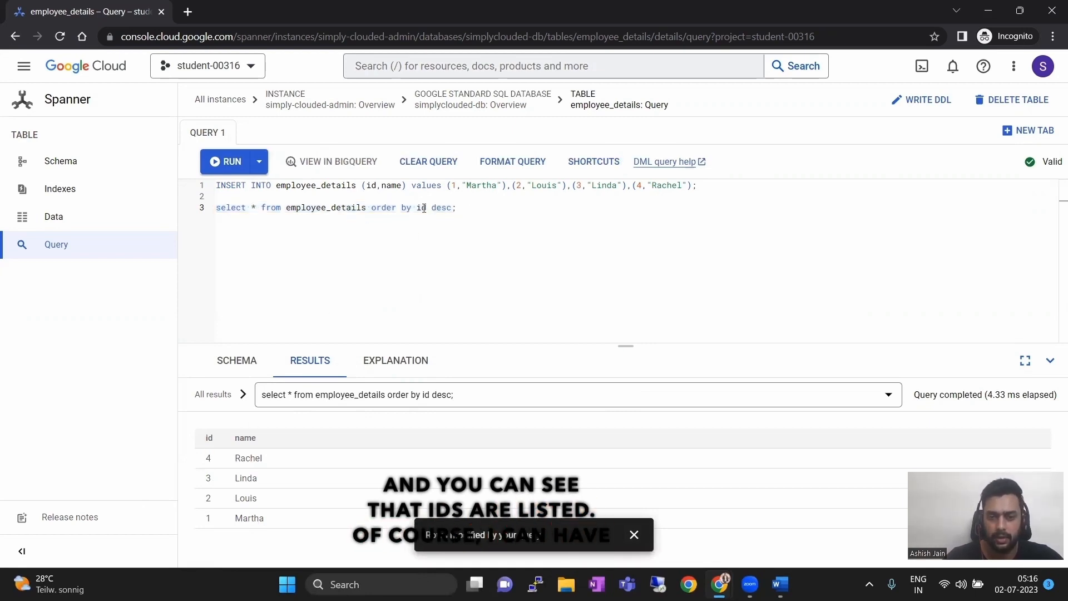